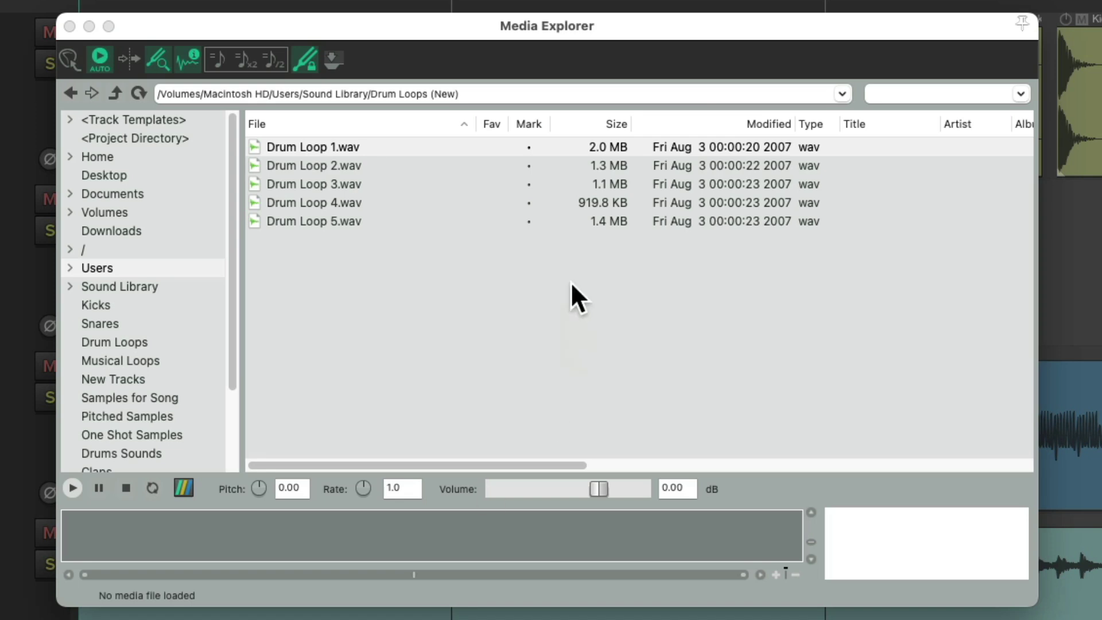
Step: Make a time selection from bar 1 to bar 2 and add a new empty track below Keys
{"action": "right_click", "coordinate": [391, 148]}
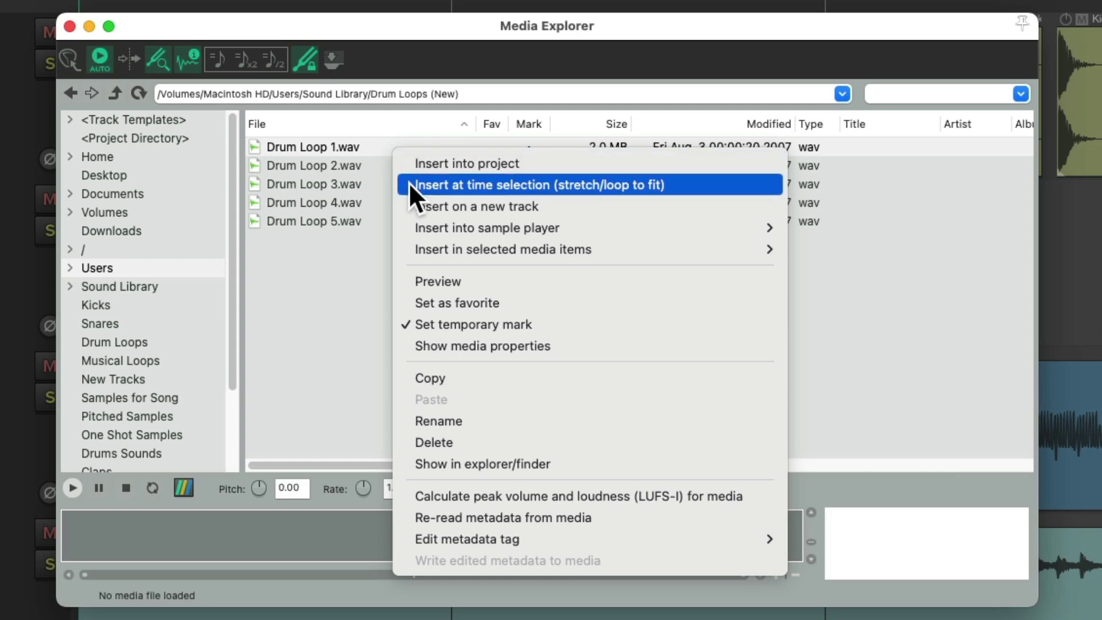
{"action": "left_click", "coordinate": [293, 327]}
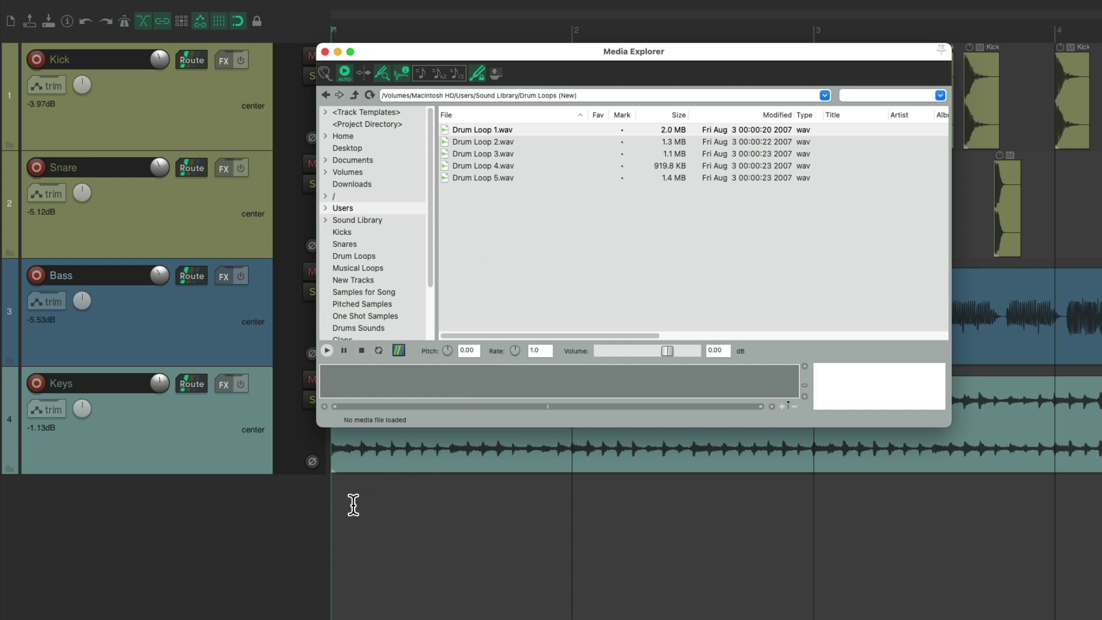
{"action": "left_click_drag", "start_coordinate": [352, 505], "coordinate": [570, 508]}
{"action": "double_click", "coordinate": [238, 507]}
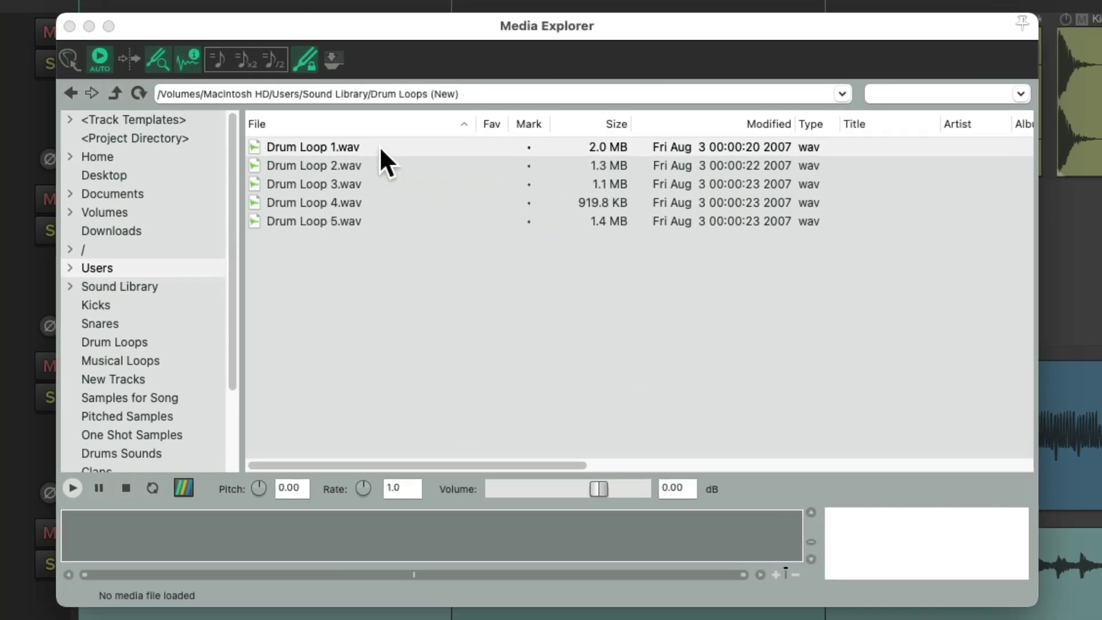
Step: Insert Drum Loop 1.wav on the new track, stretched to fit bar 1–2 at rate 2.533
{"action": "right_click", "coordinate": [380, 146]}
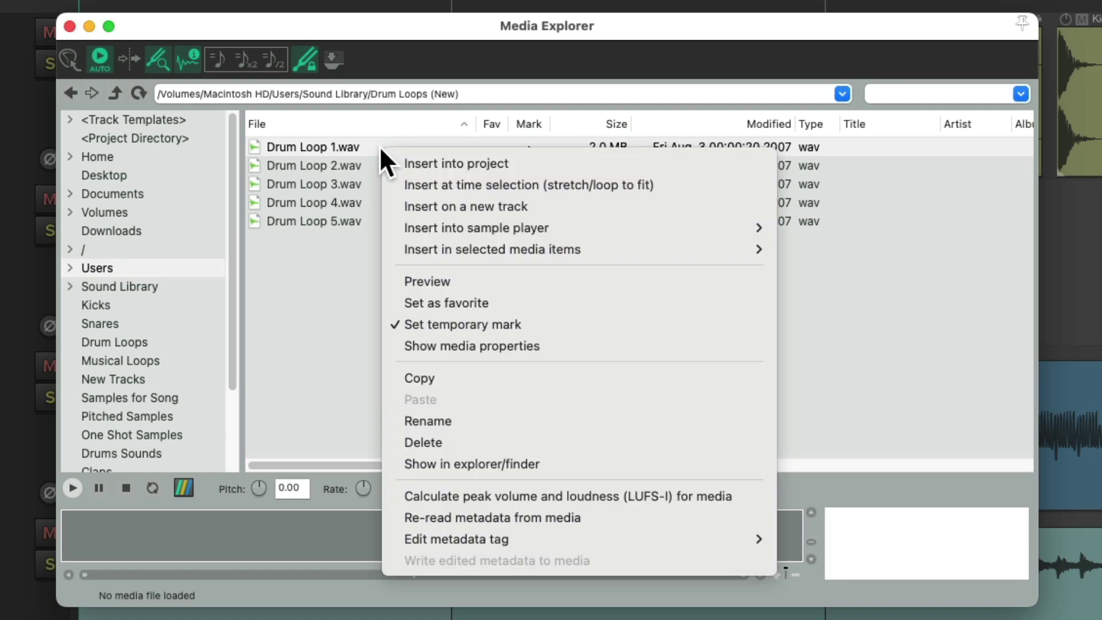
{"action": "left_click", "coordinate": [395, 185]}
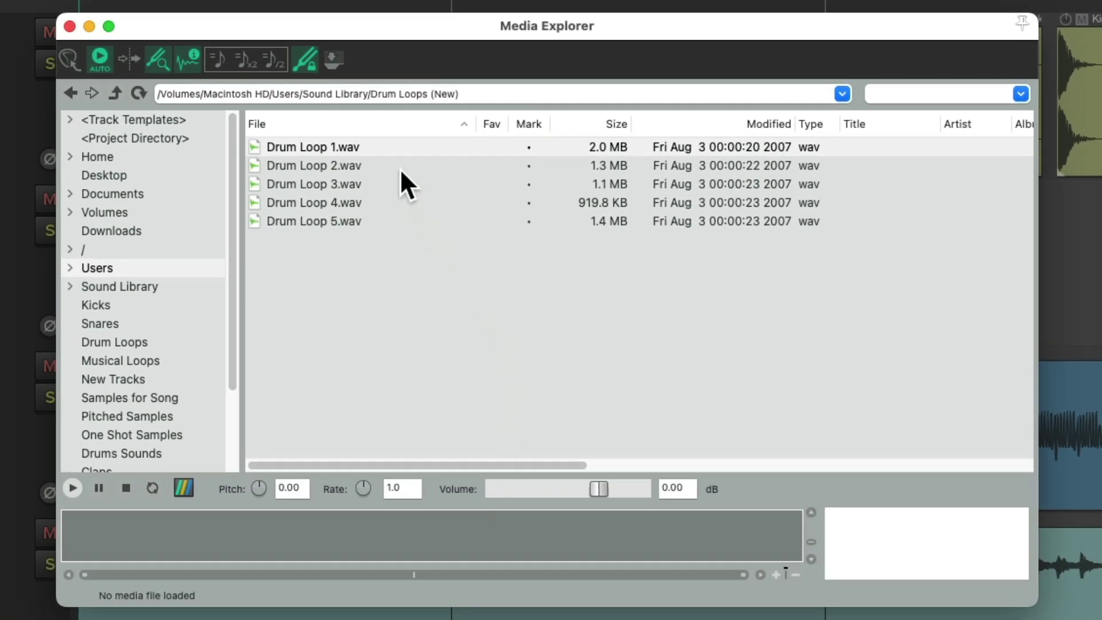
{"action": "right_click", "coordinate": [386, 145]}
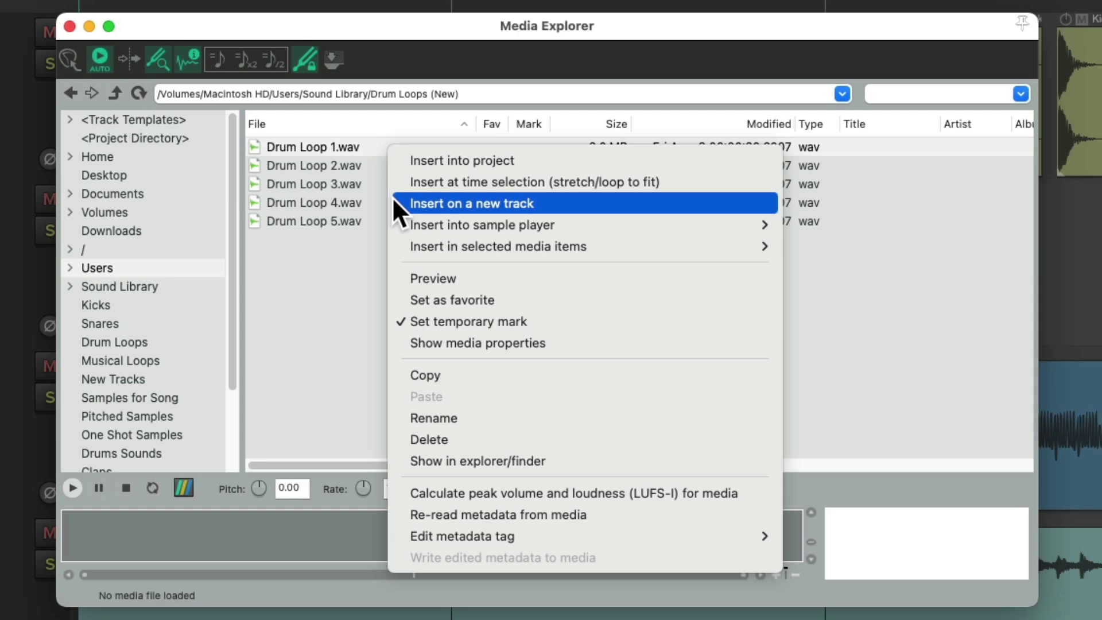
Step: Open the Musical Loops folder in Media Explorer and preview piano-tears.wav
{"action": "mouse_move", "coordinate": [400, 226]}
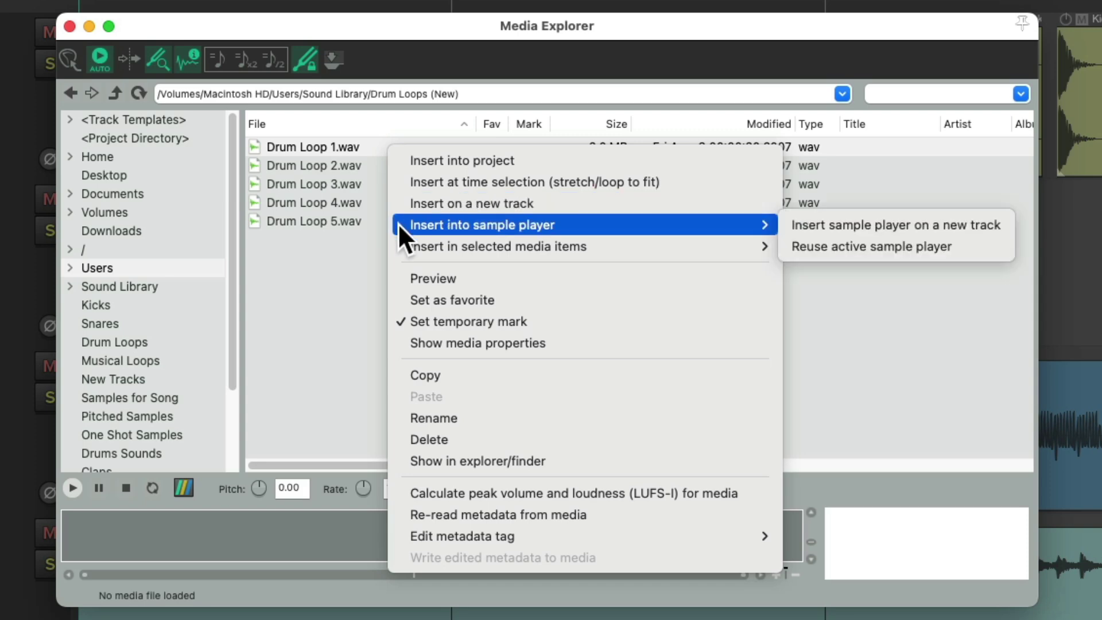
{"action": "left_click", "coordinate": [325, 295]}
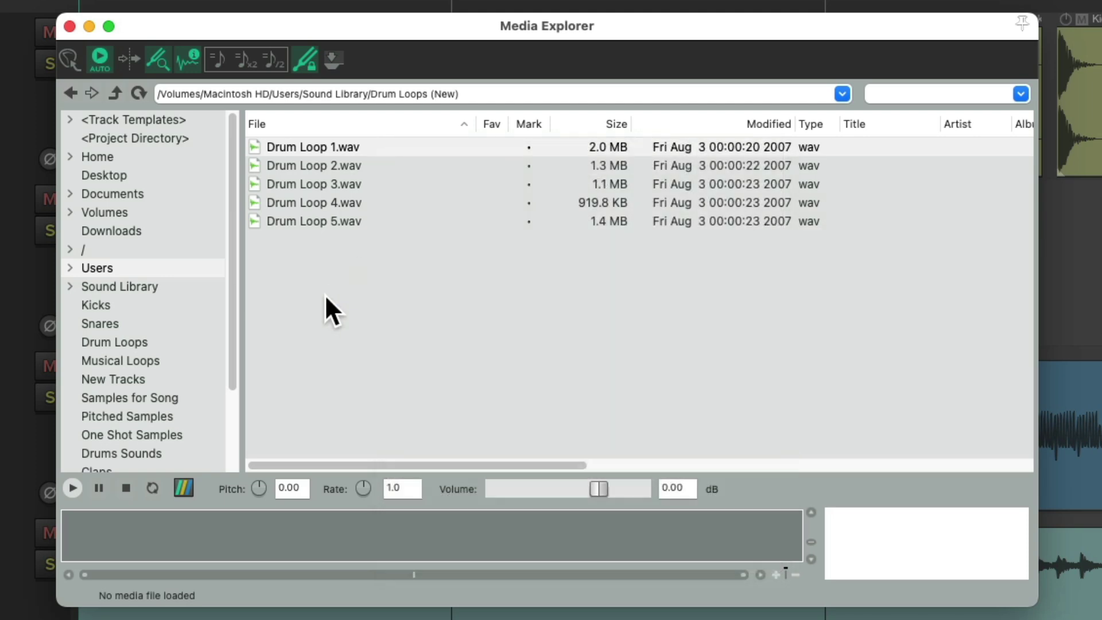
{"action": "left_click", "coordinate": [193, 358]}
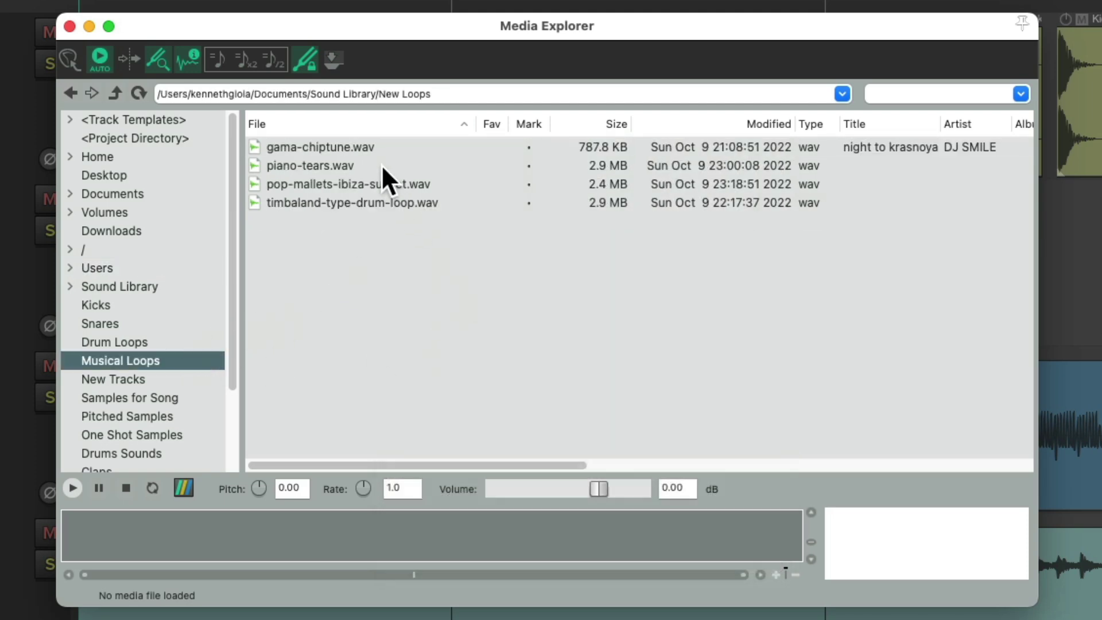
{"action": "left_click", "coordinate": [378, 160]}
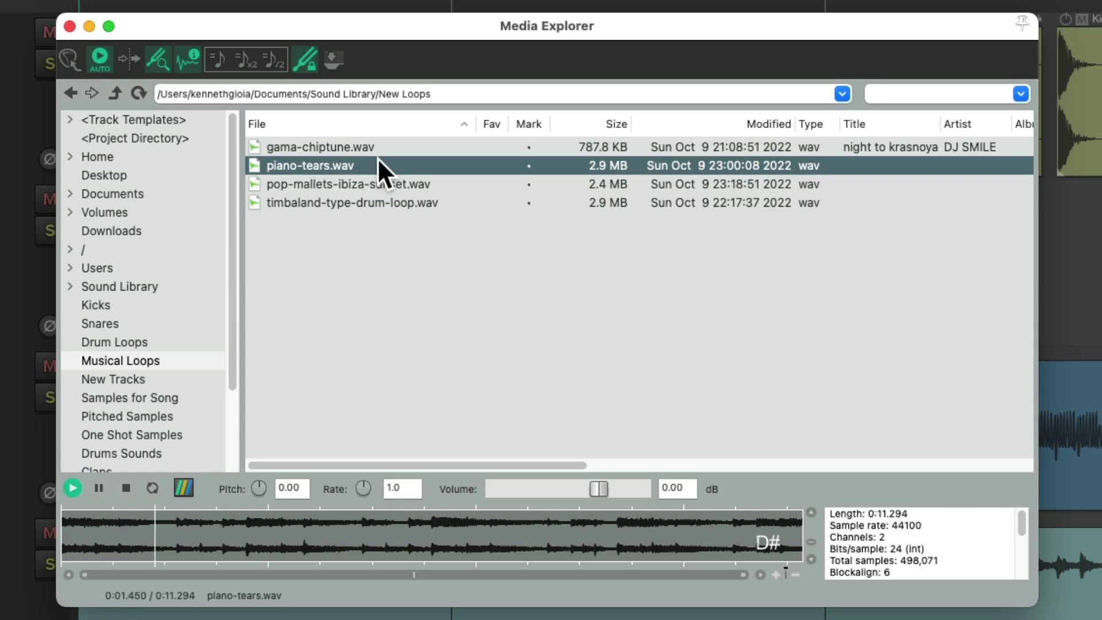
{"action": "key", "text": "space"}
Step: Load piano-tears.wav into a sample player on a new track
{"action": "right_click", "coordinate": [389, 168]}
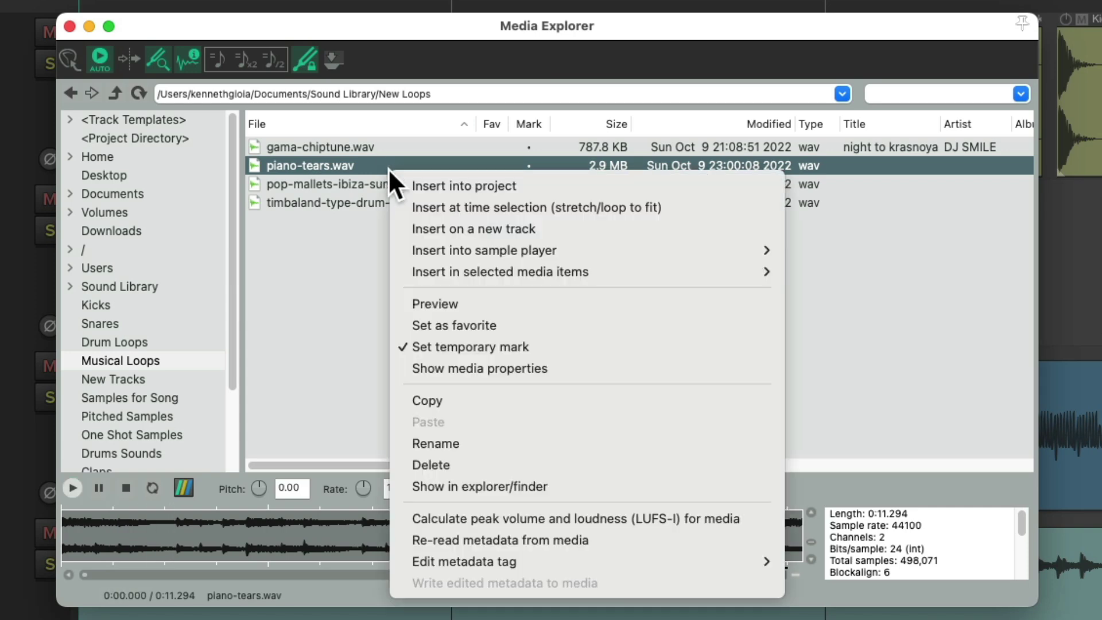
{"action": "mouse_move", "coordinate": [397, 244]}
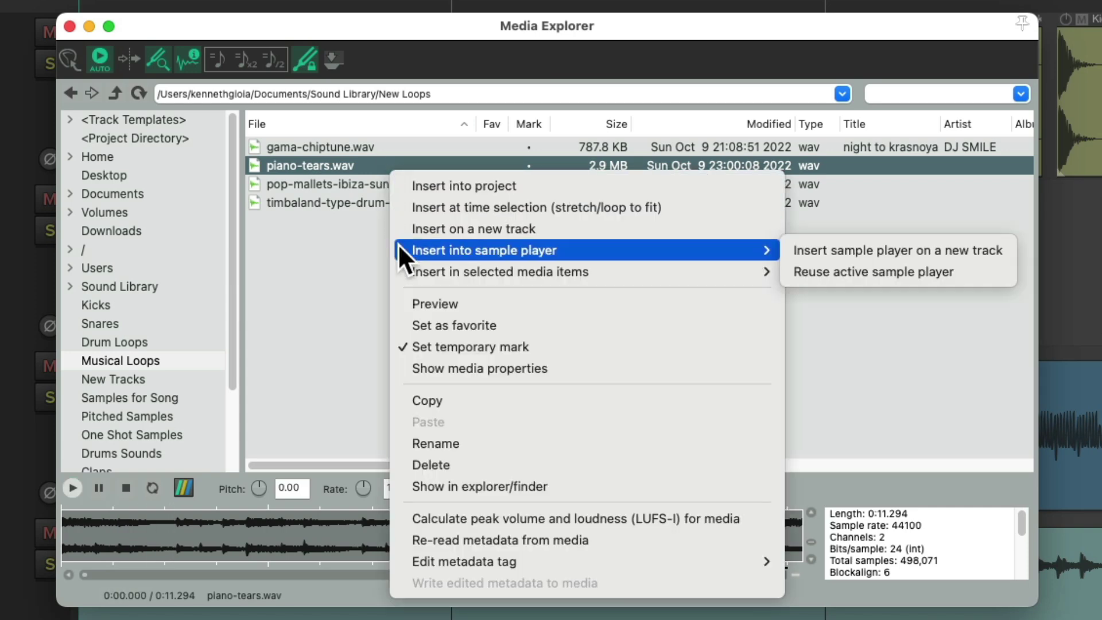
{"action": "left_click", "coordinate": [788, 253]}
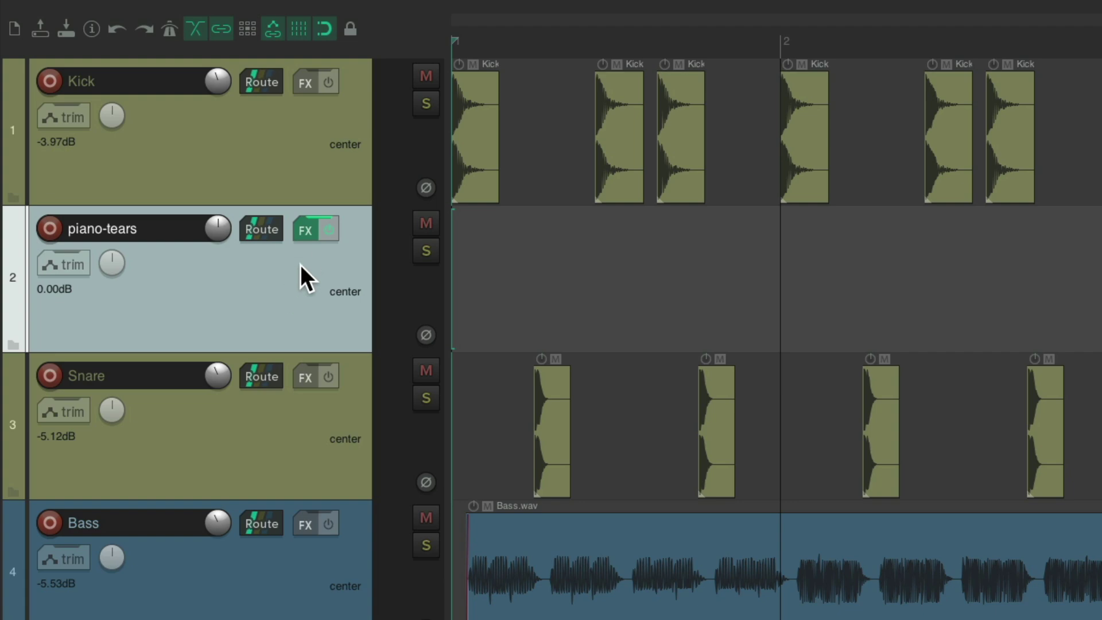
Step: Audition the piano-tears sampler, enable Obey note-offs, close it and record-arm the track
{"action": "left_click", "coordinate": [305, 233]}
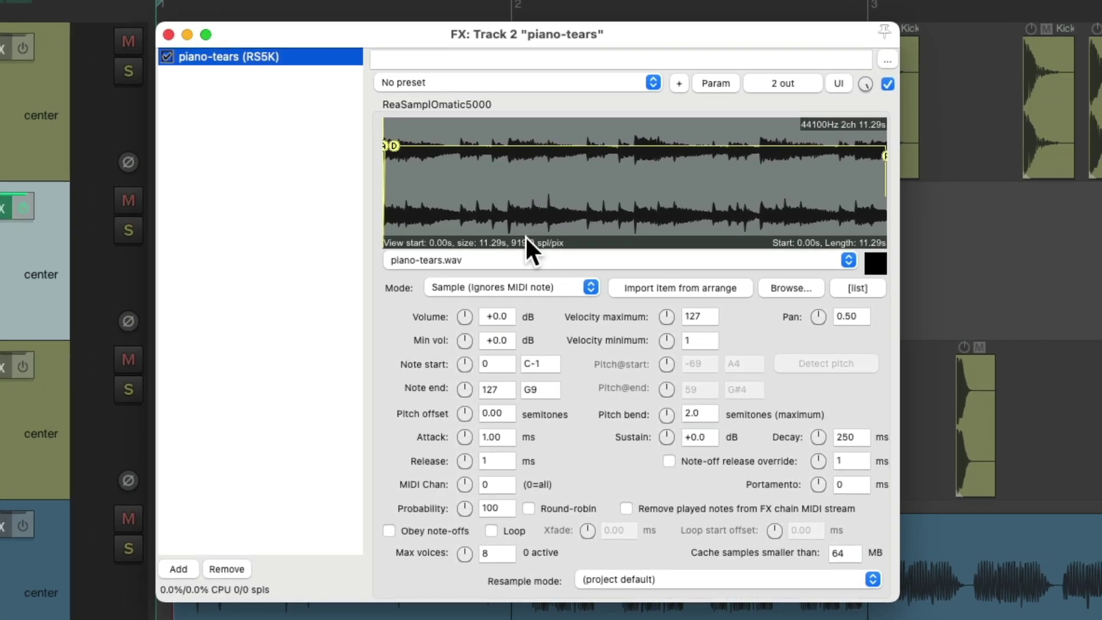
{"action": "left_click", "coordinate": [873, 264]}
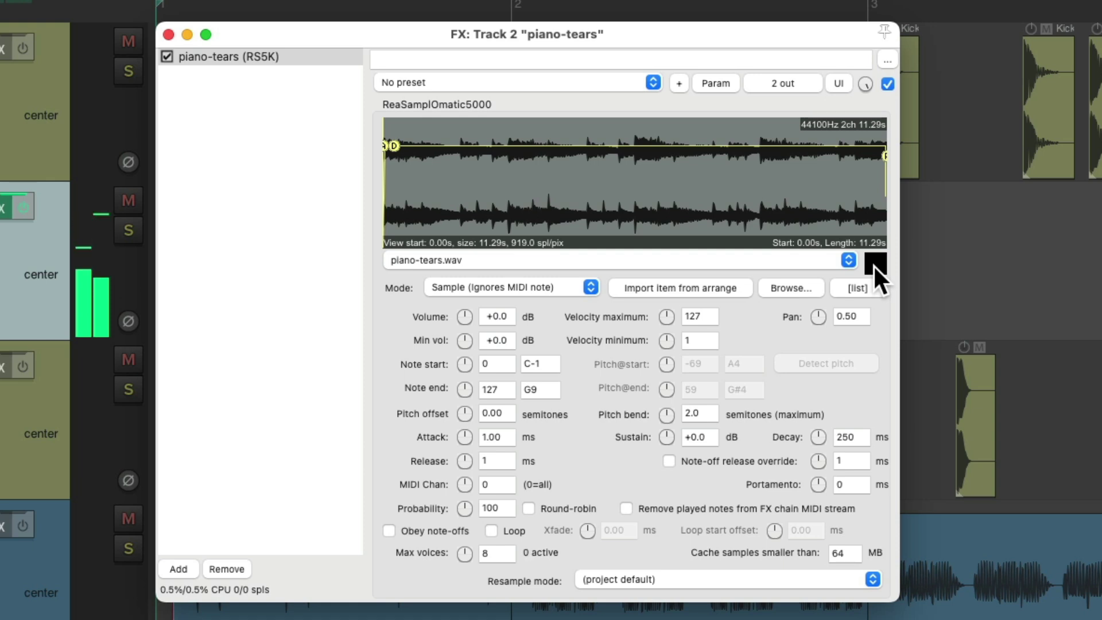
{"action": "left_click", "coordinate": [389, 531]}
{"action": "left_click", "coordinate": [167, 34]}
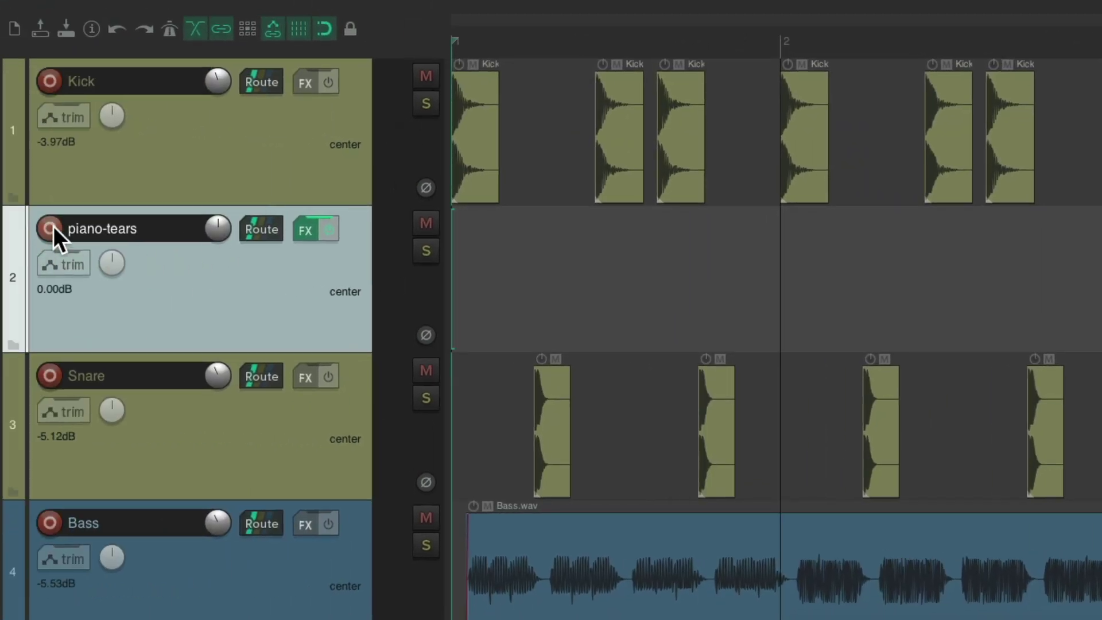
{"action": "left_click", "coordinate": [50, 229]}
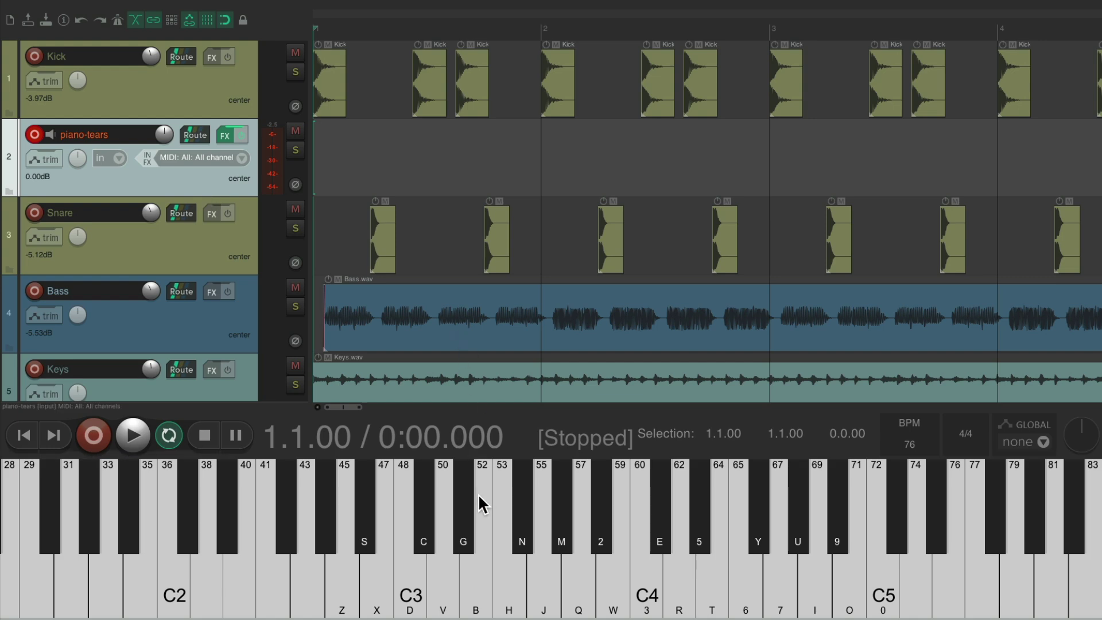
Step: Trigger the piano-tears sample from C3 several times, then bring back the Media Explorer
{"action": "key", "text": "d"}
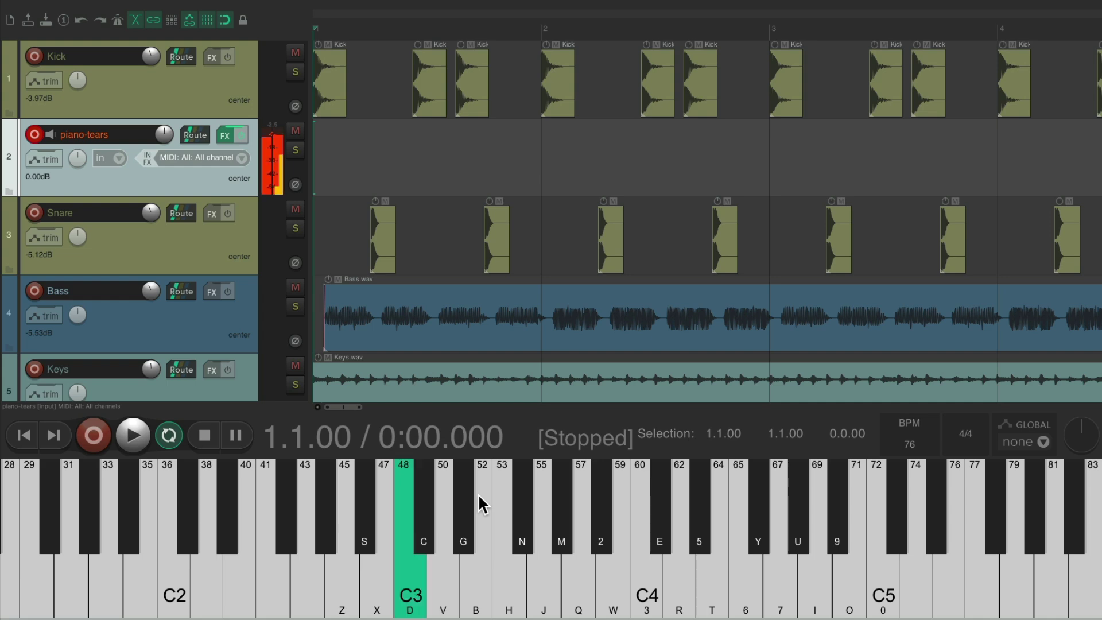
{"action": "key", "text": "d"}
{"action": "key", "text": "d"}
{"action": "key", "text": "d"}
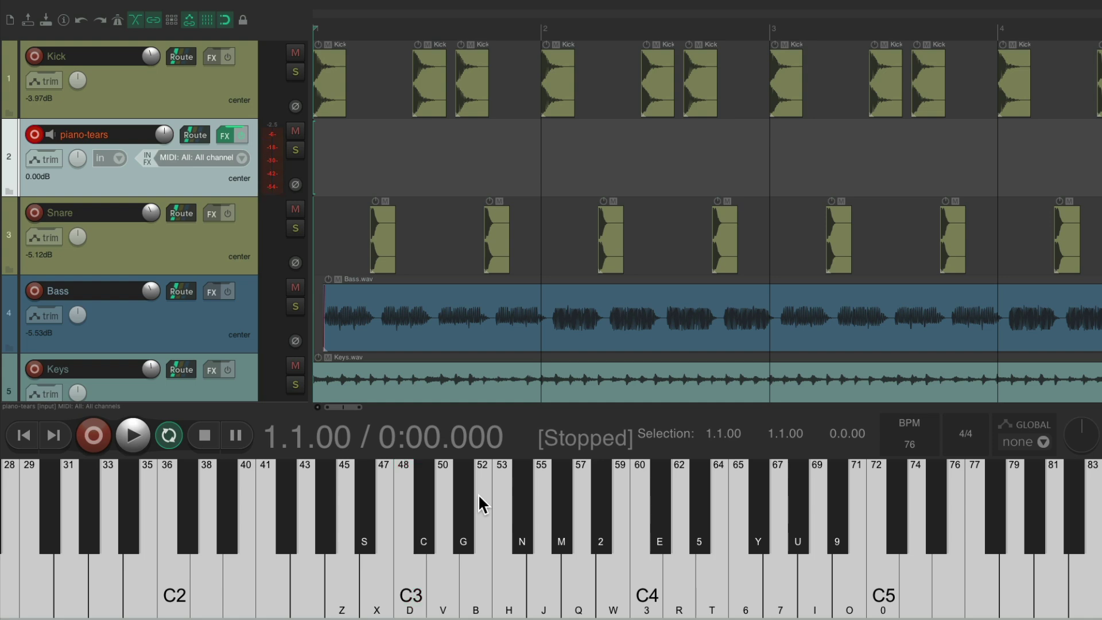
{"action": "key", "text": "d"}
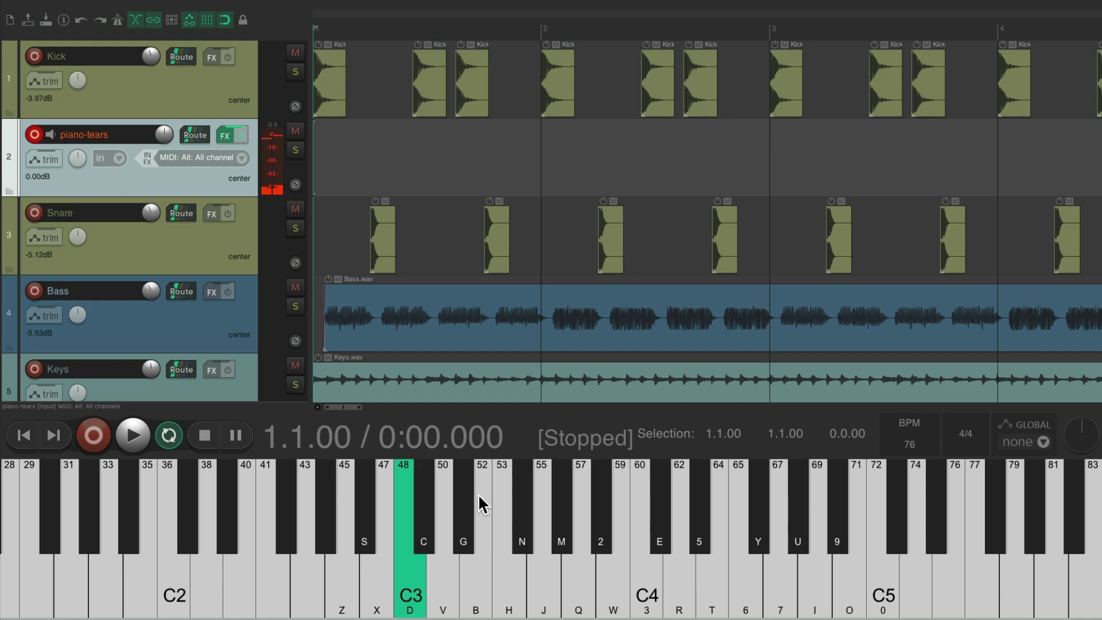
{"action": "key", "text": "d"}
{"action": "key", "text": "d"}
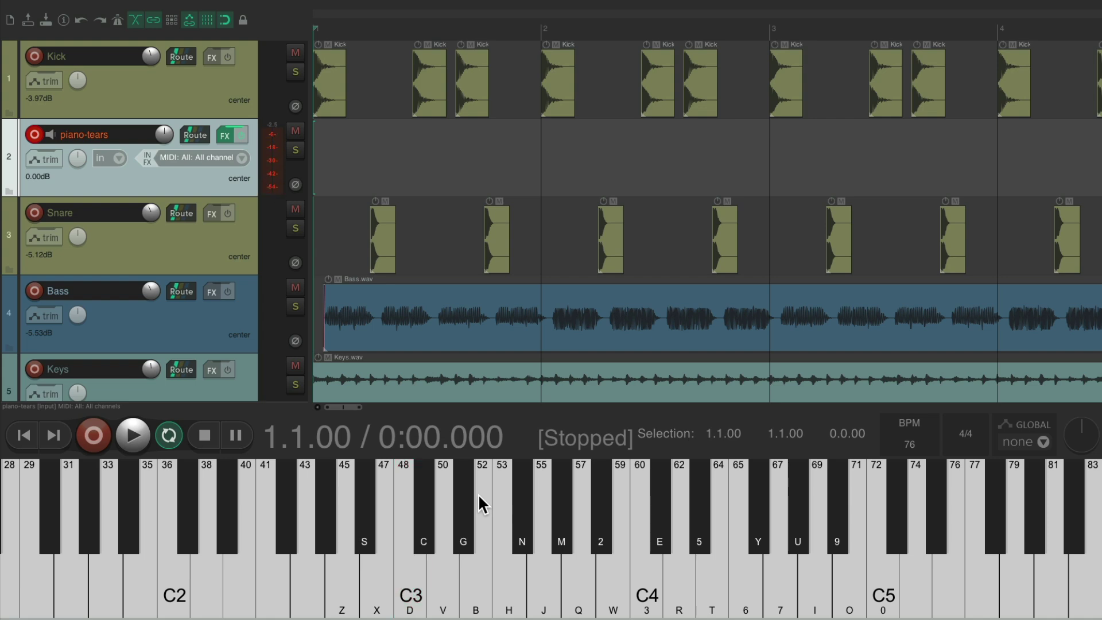
{"action": "key", "text": "super+alt+x"}
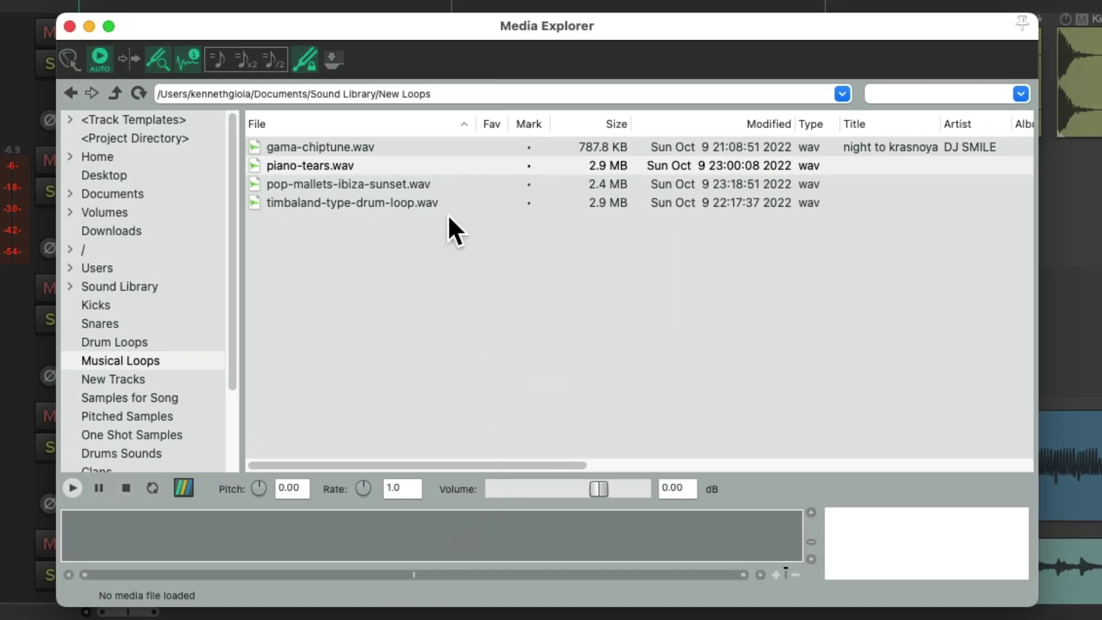
Step: Preview pop-mallets-ibiza-sunset.wav and load it into the active sample player
{"action": "left_click", "coordinate": [435, 186]}
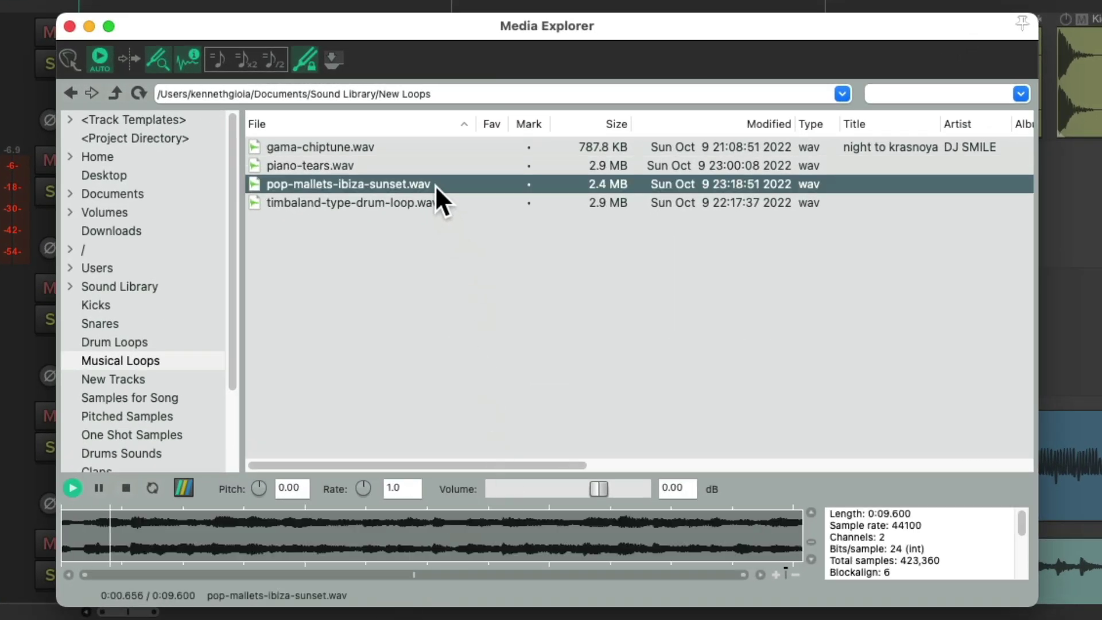
{"action": "key", "text": "space"}
{"action": "right_click", "coordinate": [435, 186]}
{"action": "mouse_move", "coordinate": [448, 266]}
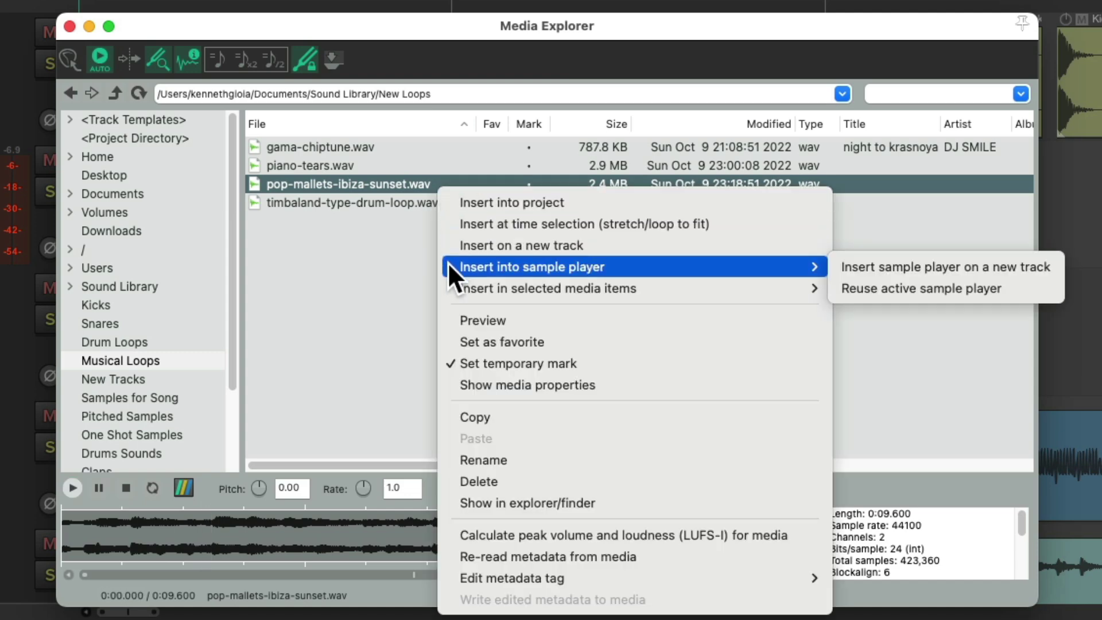
{"action": "left_click", "coordinate": [878, 289]}
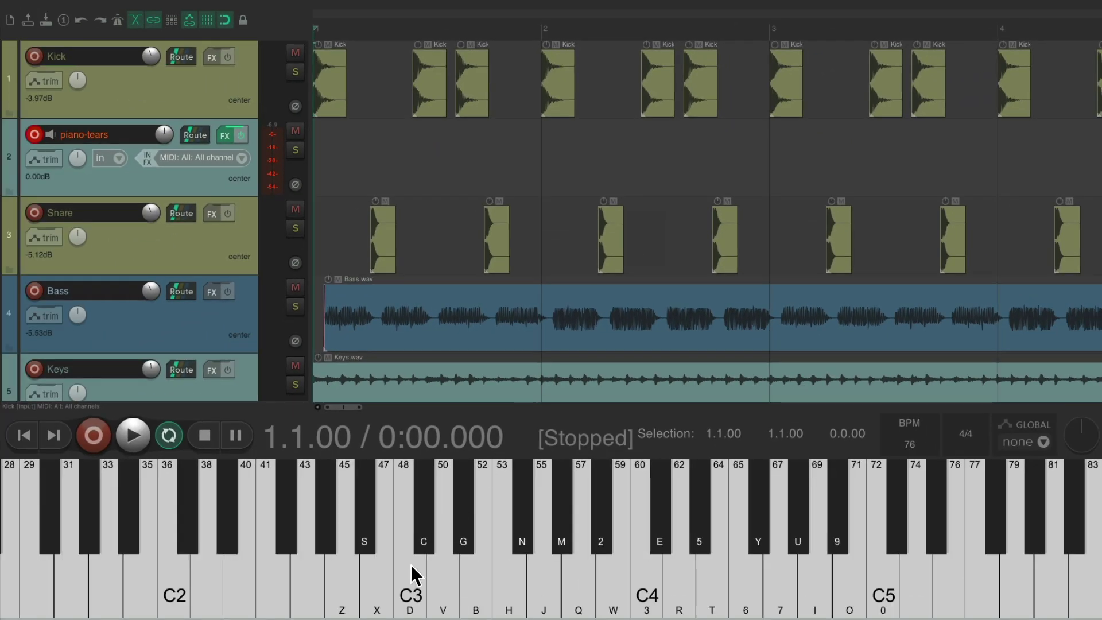
Step: Play C3 twice to hear the new loop, then reopen Media Explorer
{"action": "left_click", "coordinate": [410, 563]}
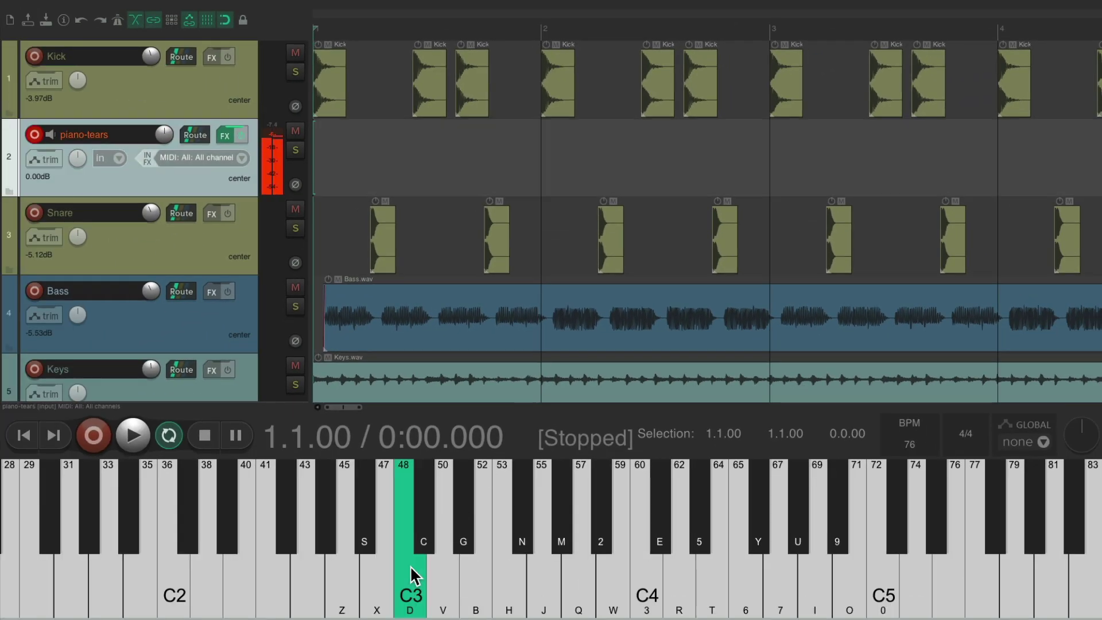
{"action": "left_click", "coordinate": [409, 565]}
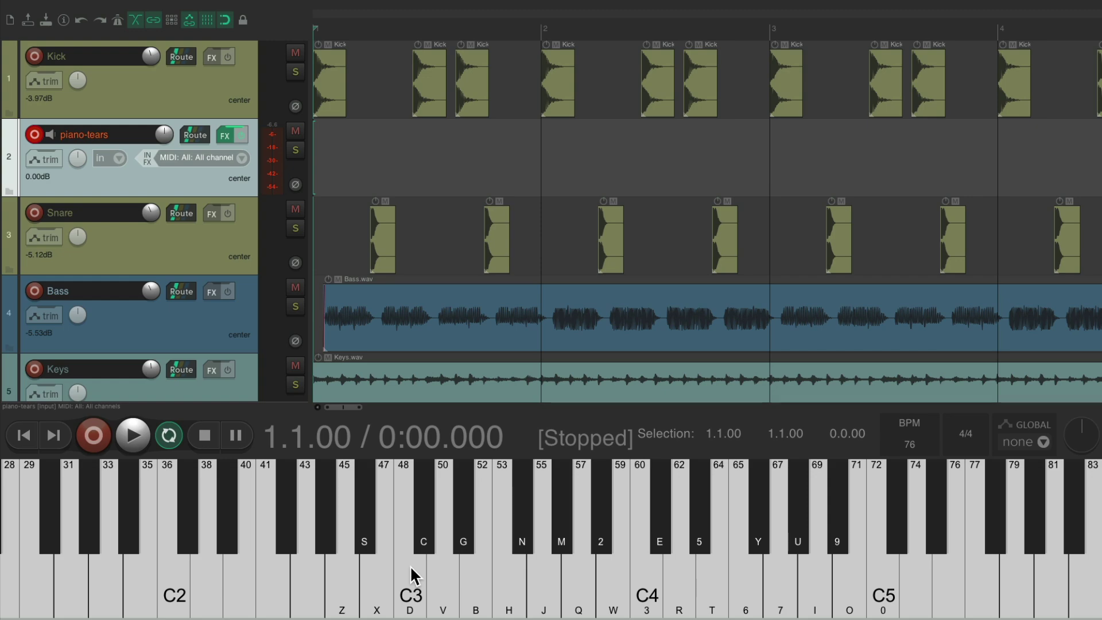
{"action": "key", "text": "super+alt+x"}
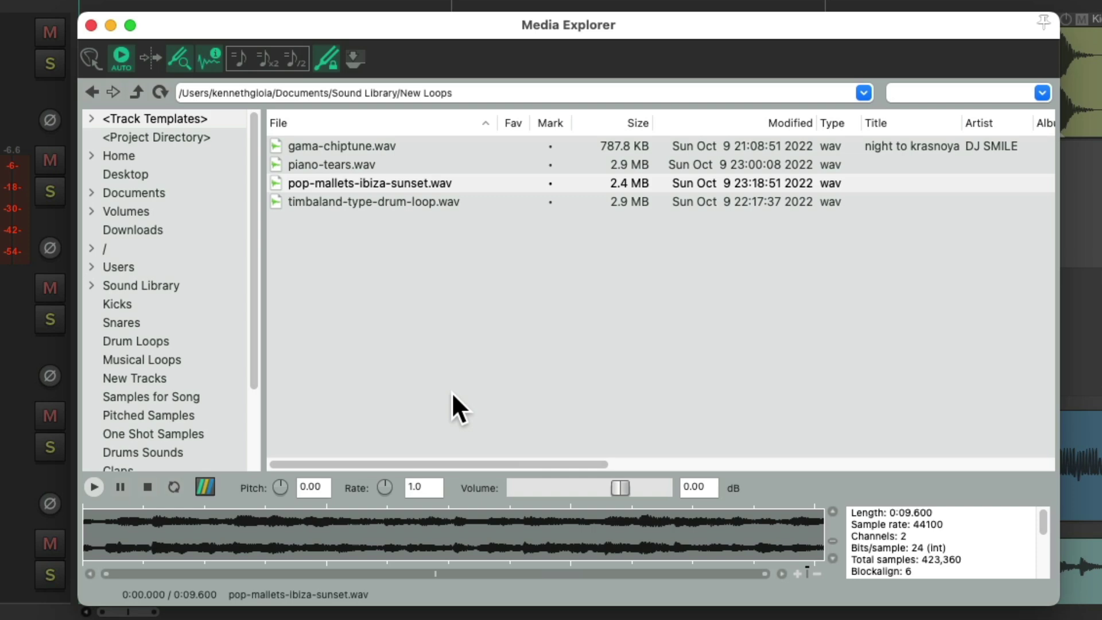
Step: Audition the beat, select the first Snare item, and browse the Snares folder in Media Explorer
{"action": "key", "text": "super+alt+x"}
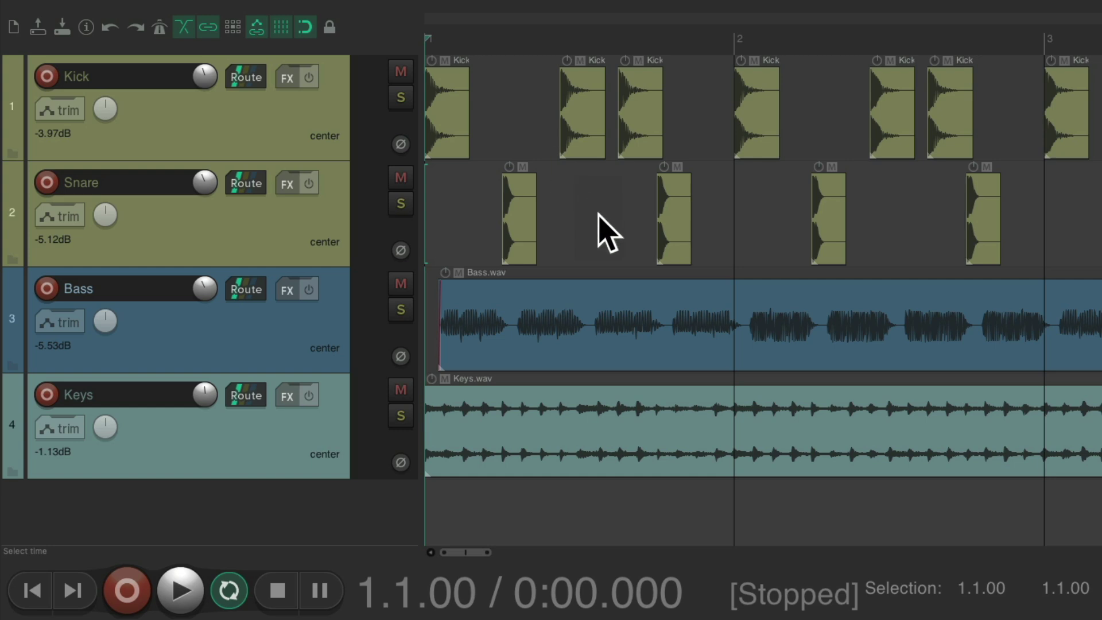
{"action": "key", "text": "space"}
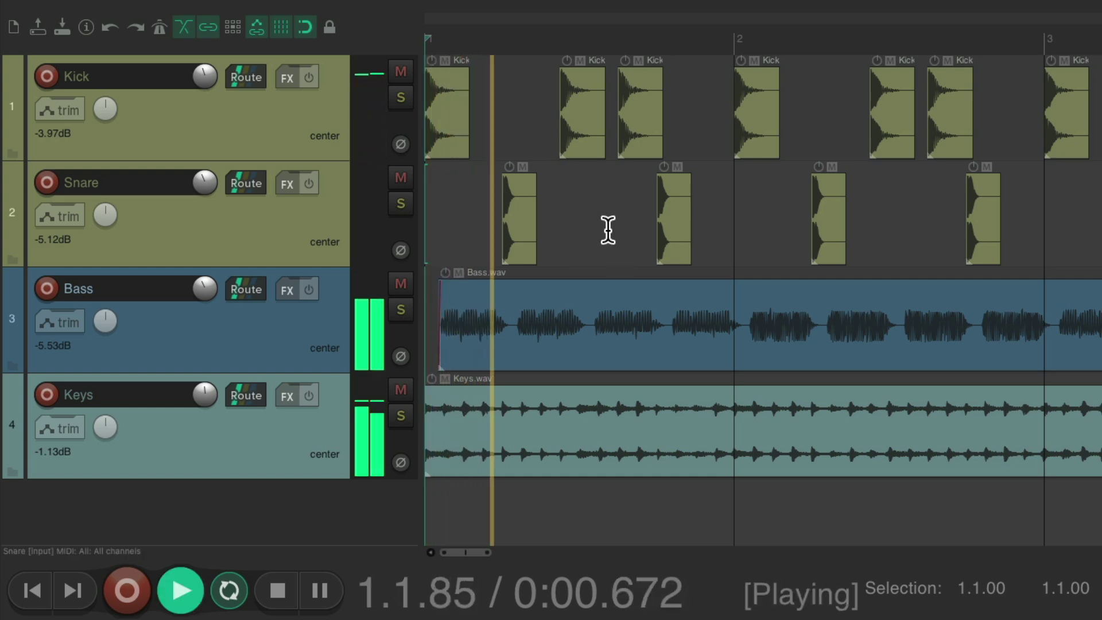
{"action": "key", "text": "space"}
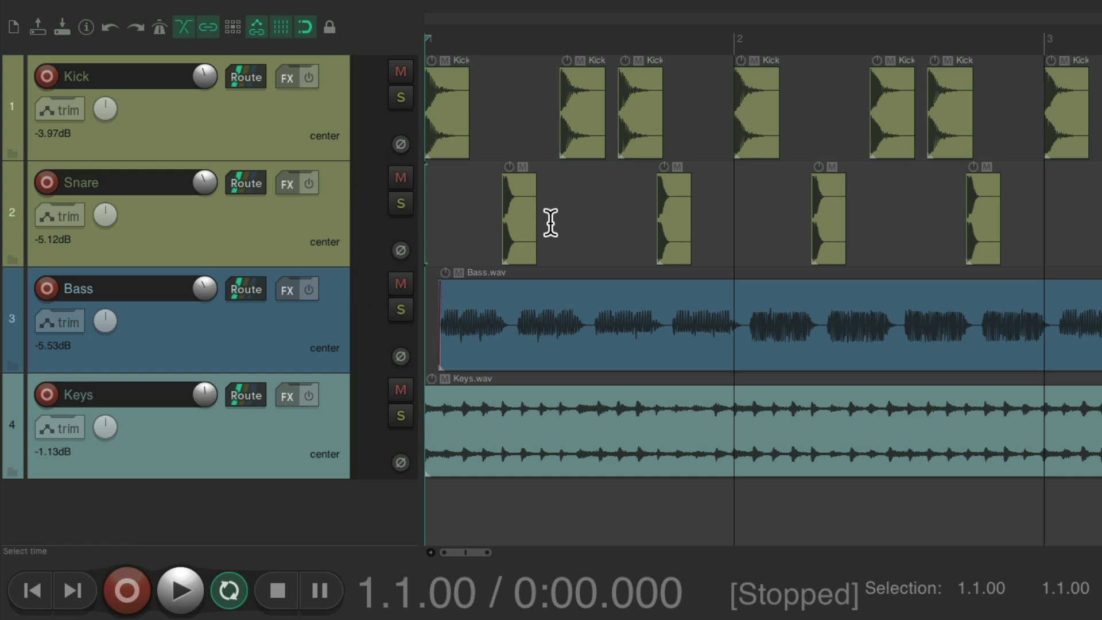
{"action": "left_click", "coordinate": [516, 194]}
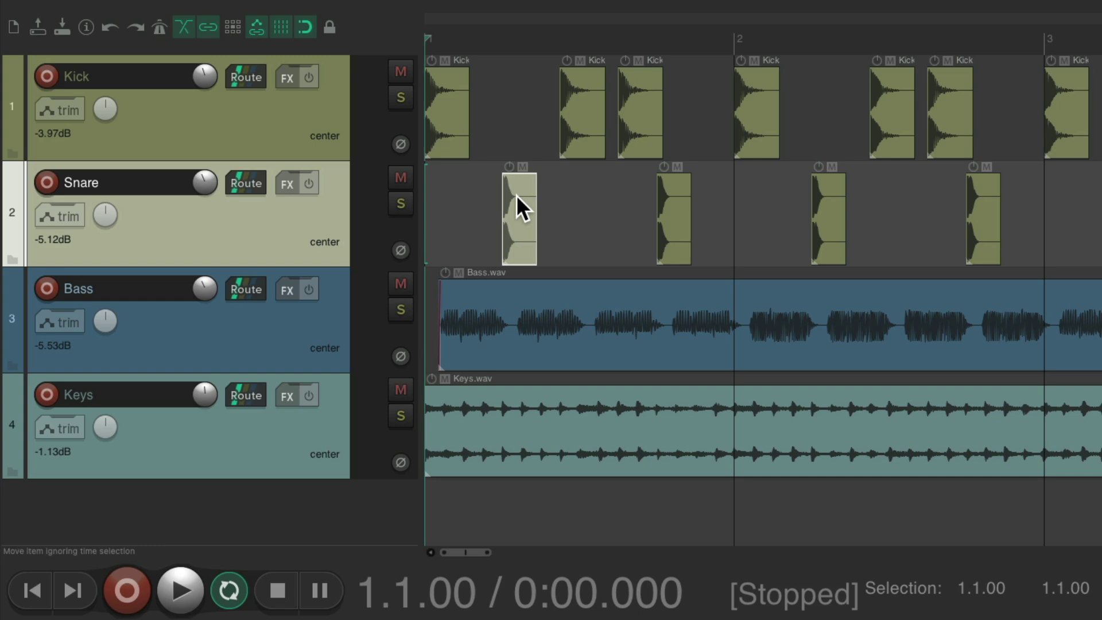
{"action": "key", "text": "super+alt+x"}
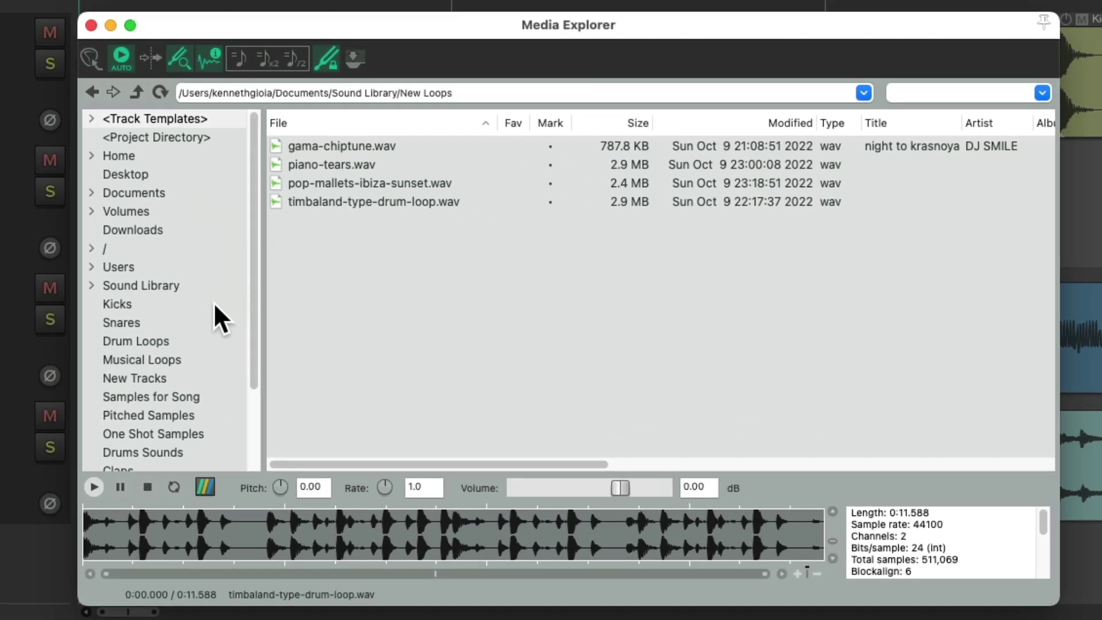
{"action": "left_click", "coordinate": [203, 323]}
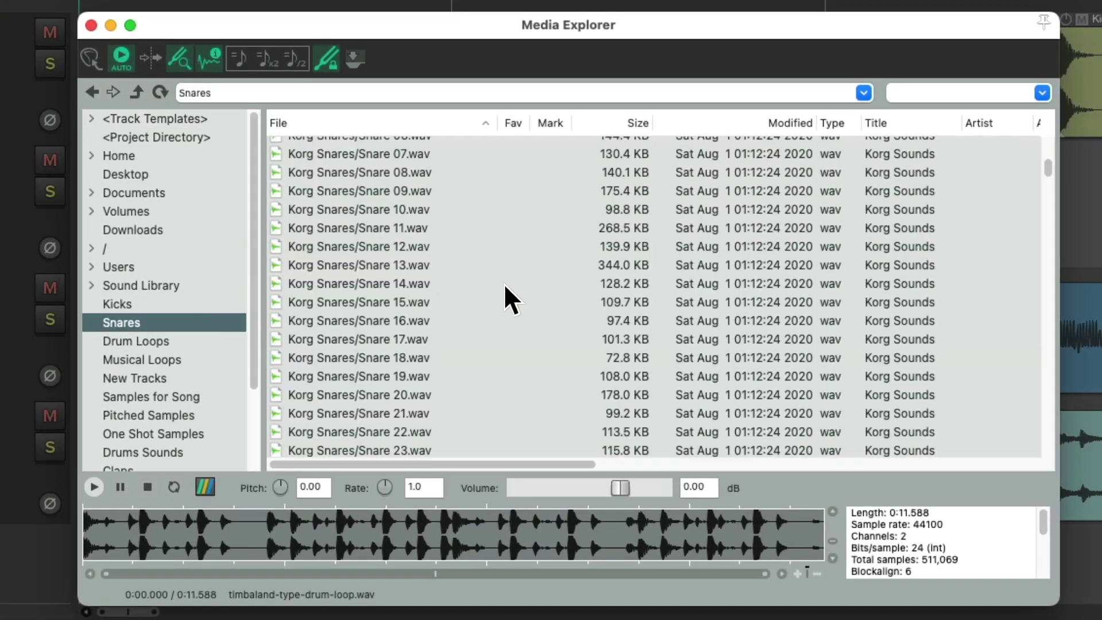
Step: Add Snare 16.wav as a new take on the first snare hit, compare takes, keep the active one
{"action": "left_click", "coordinate": [437, 319]}
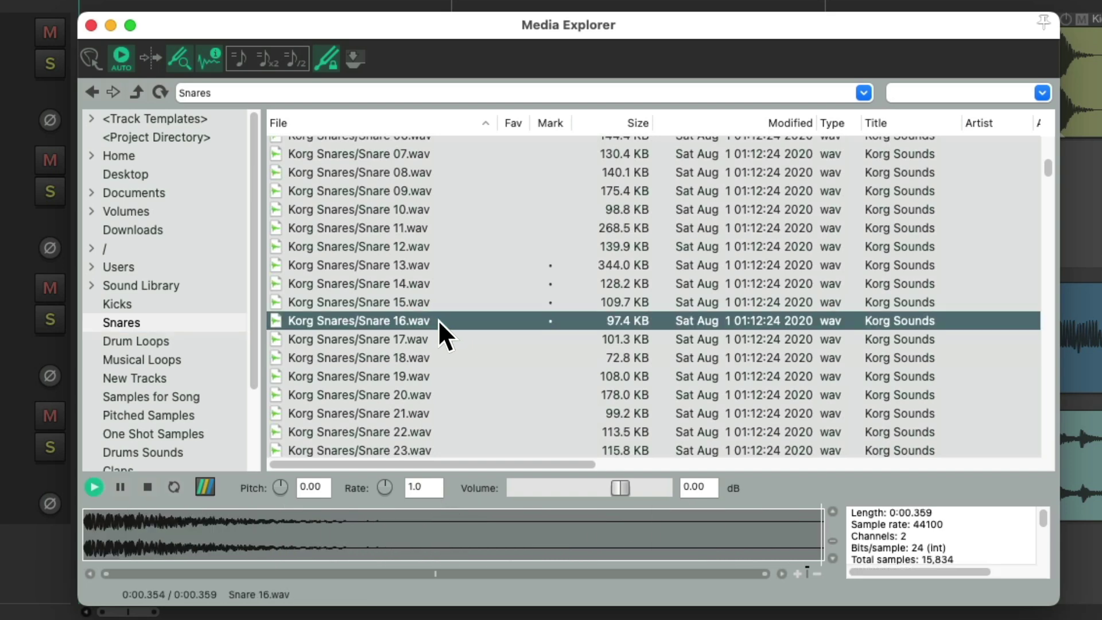
{"action": "right_click", "coordinate": [425, 314]}
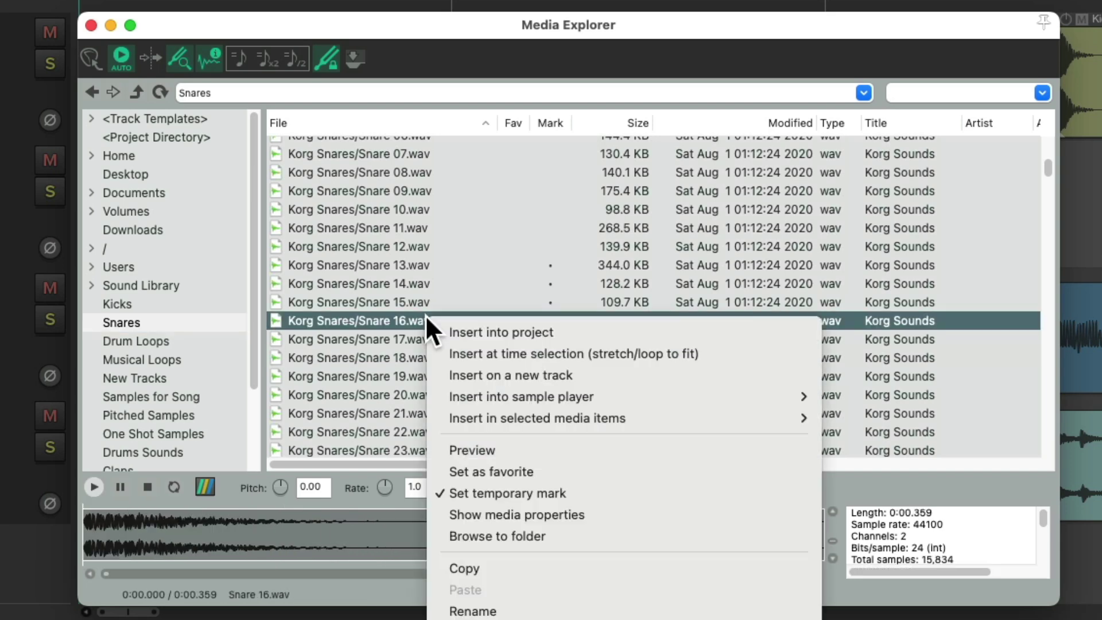
{"action": "mouse_move", "coordinate": [440, 416]}
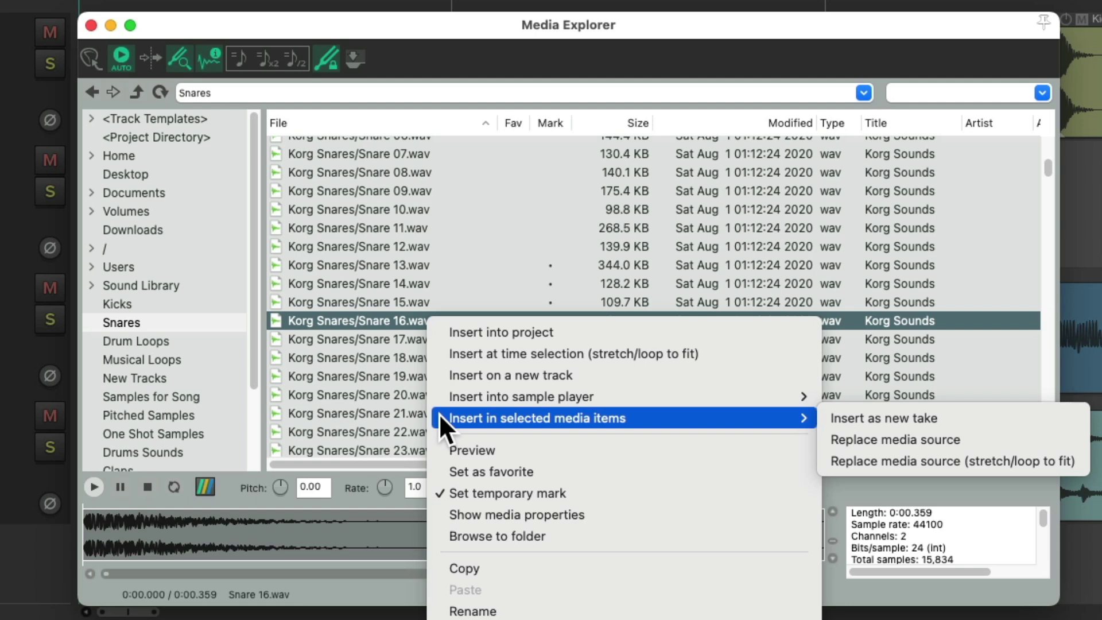
{"action": "left_click", "coordinate": [821, 418]}
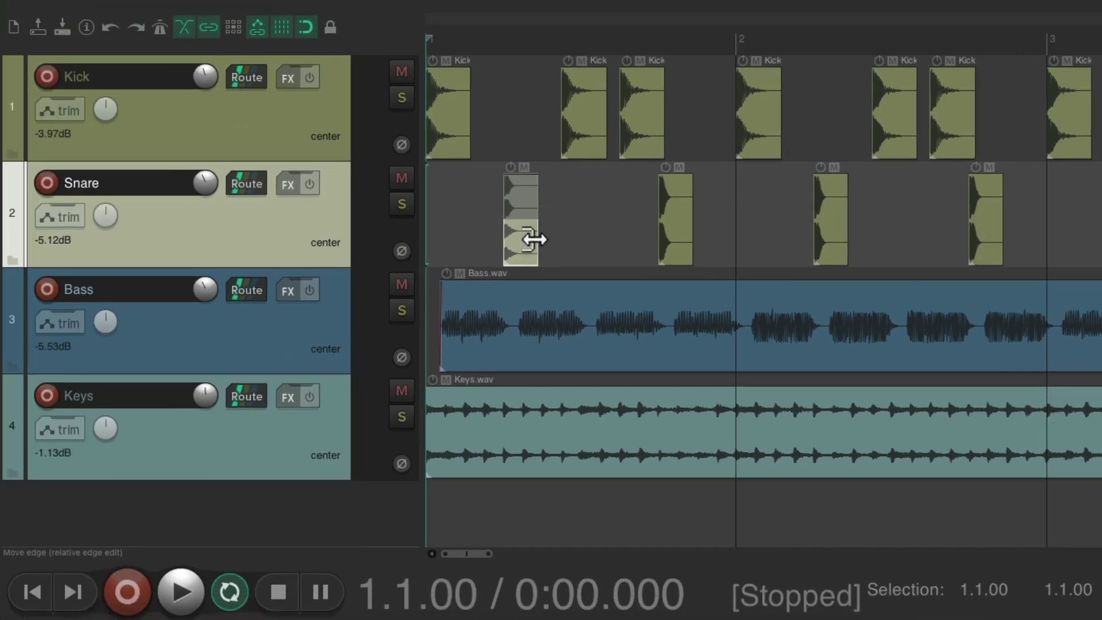
{"action": "key", "text": "space"}
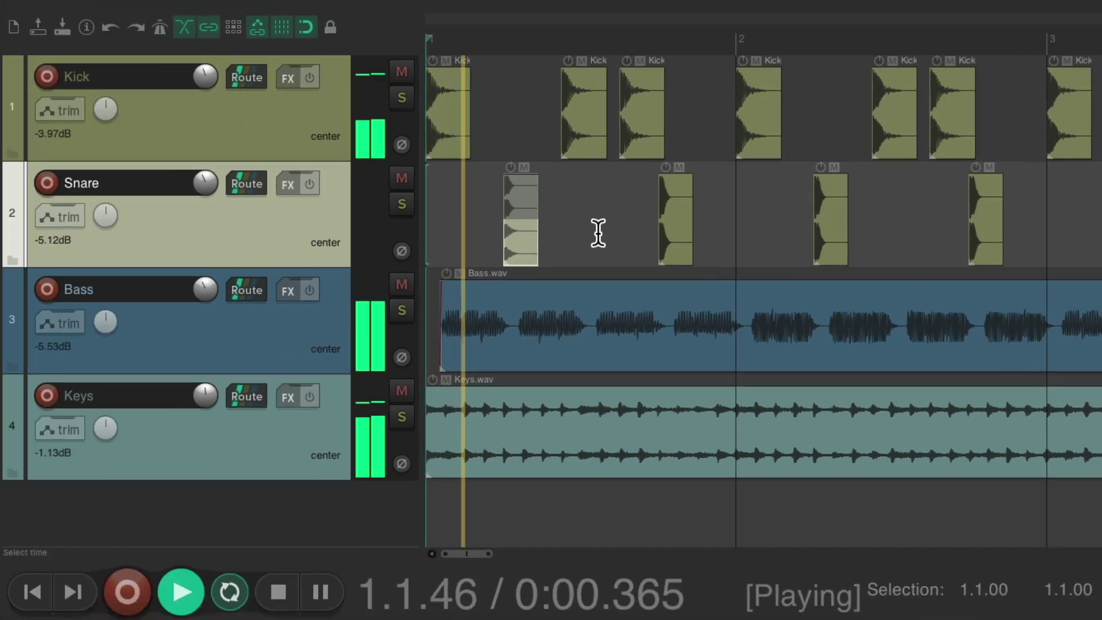
{"action": "key", "text": "space"}
{"action": "key", "text": "t"}
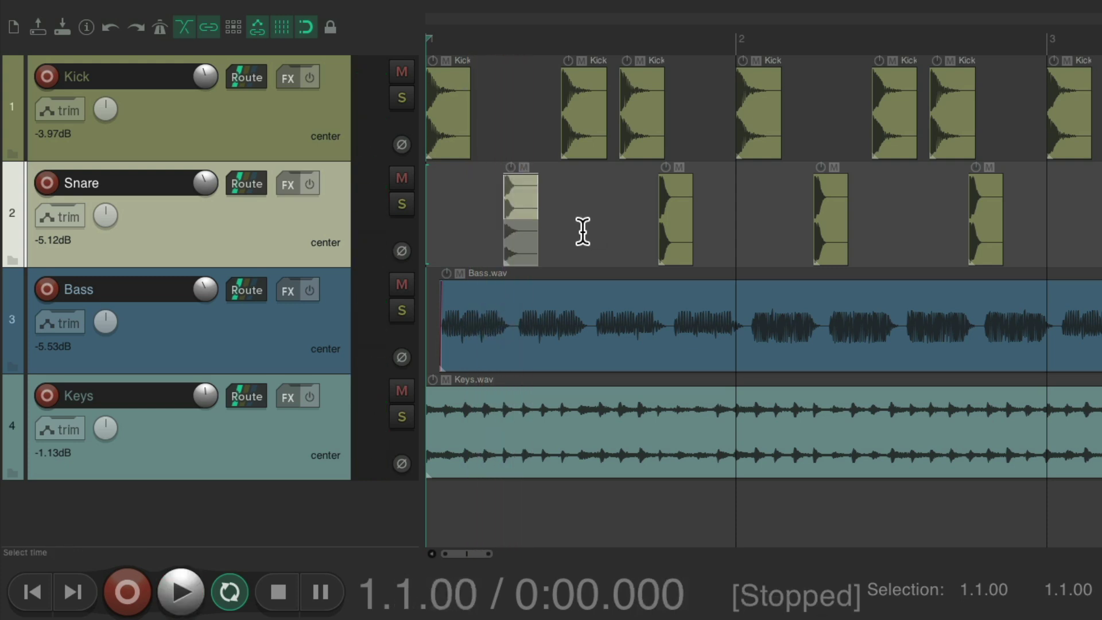
{"action": "key", "text": "space"}
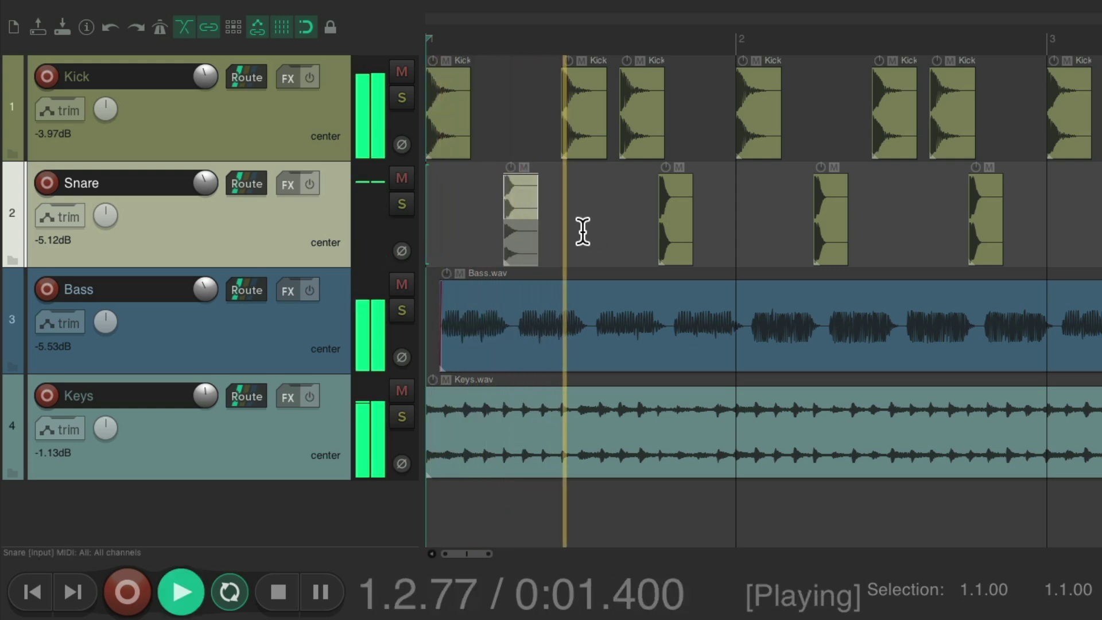
{"action": "key", "text": "space"}
{"action": "key", "text": "ctrl+l"}
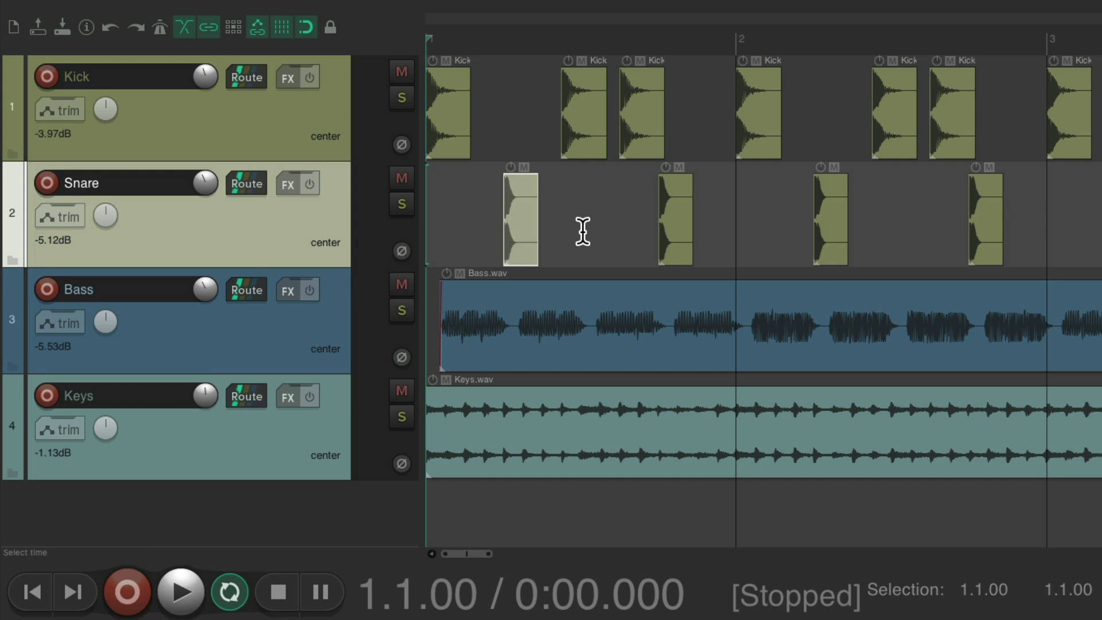
Step: Replace the media source of all four Snare items with Snare 16.wav
{"action": "double_click", "coordinate": [323, 212]}
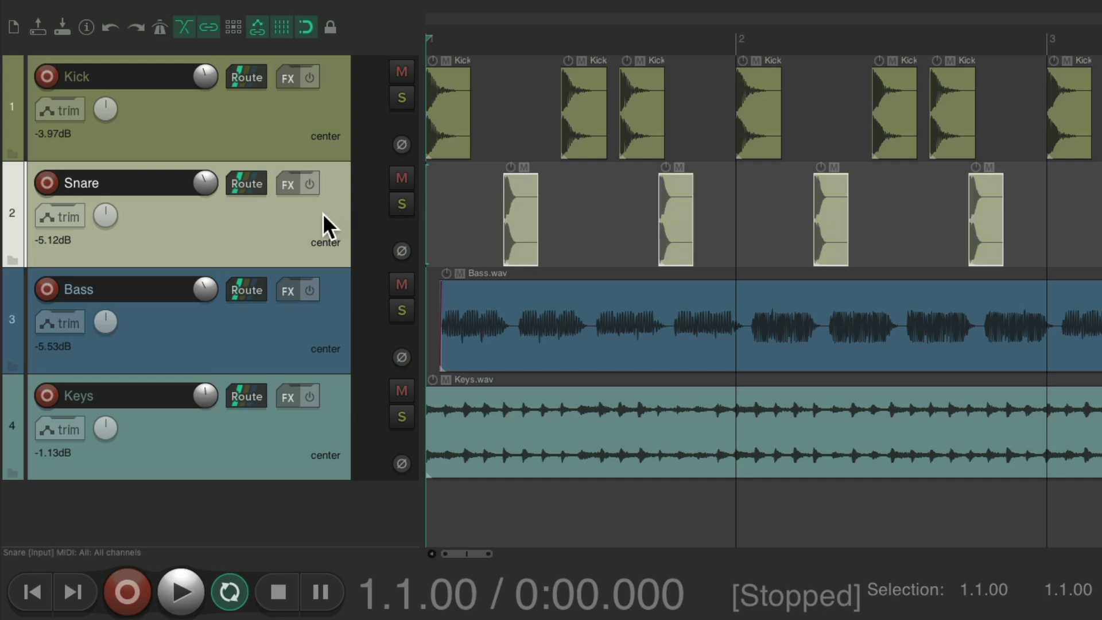
{"action": "key", "text": "super+alt+x"}
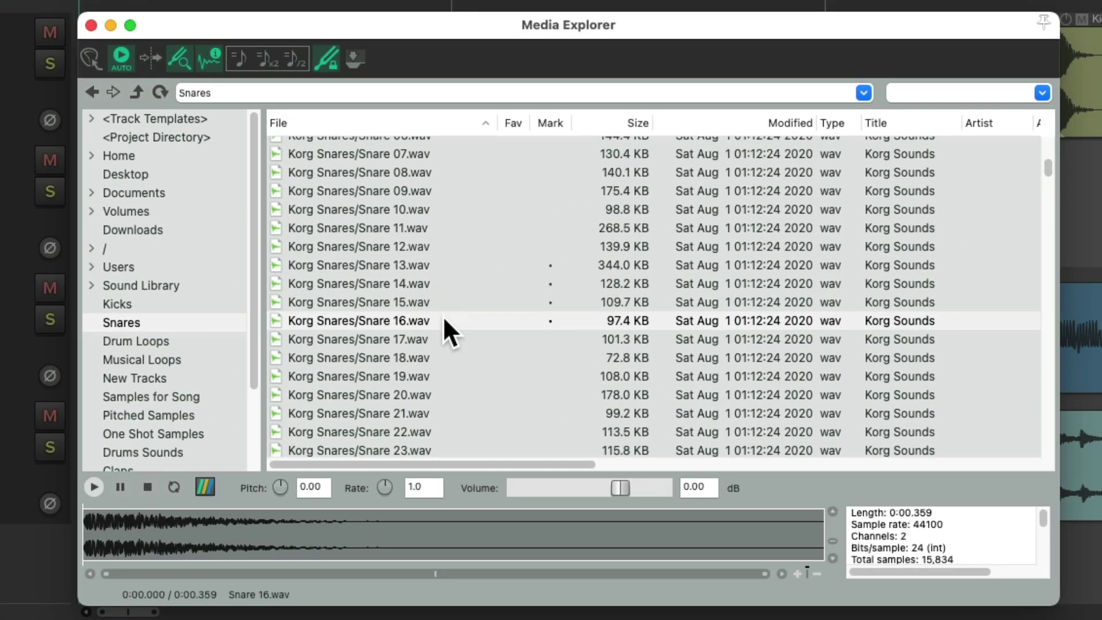
{"action": "right_click", "coordinate": [443, 319]}
{"action": "mouse_move", "coordinate": [455, 419]}
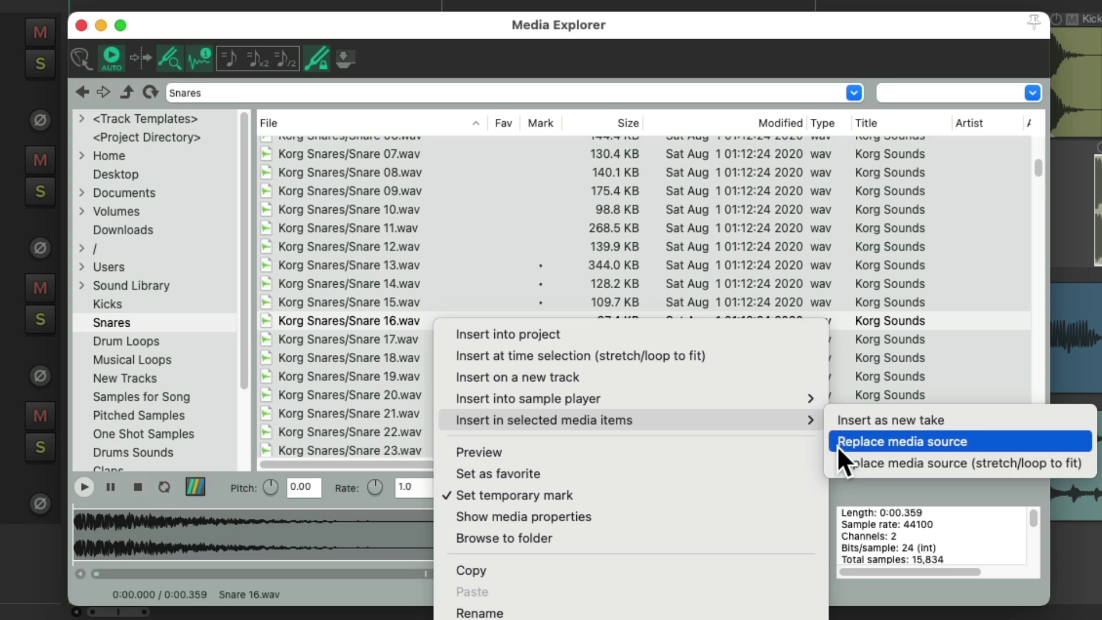
{"action": "left_click", "coordinate": [839, 441]}
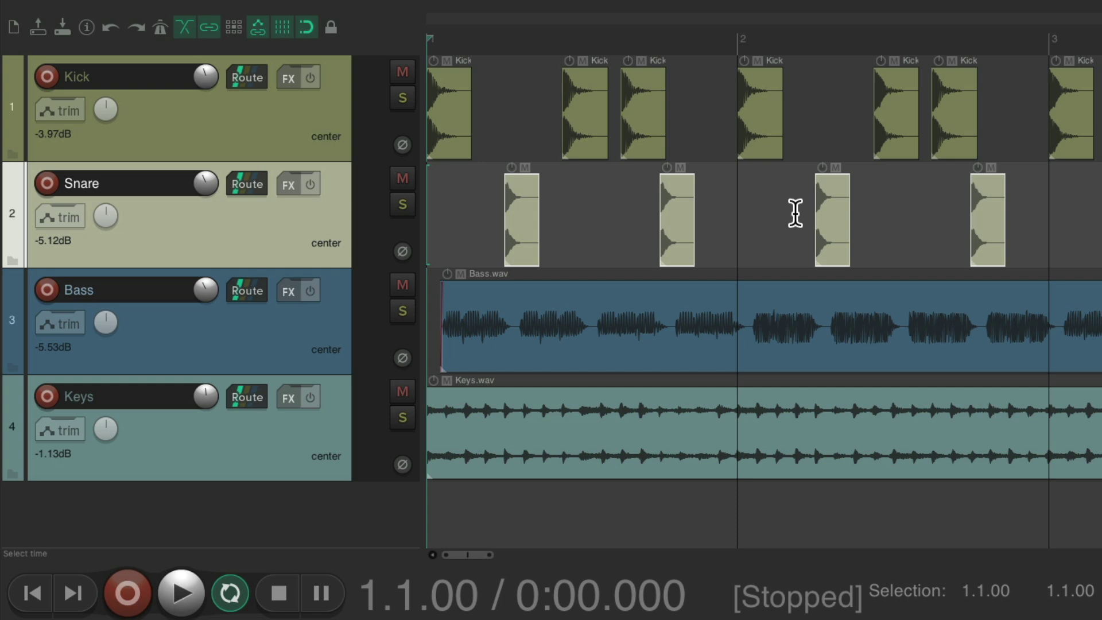
Step: Play the beat three times with the replaced snares, then reopen Media Explorer
{"action": "key", "text": "space"}
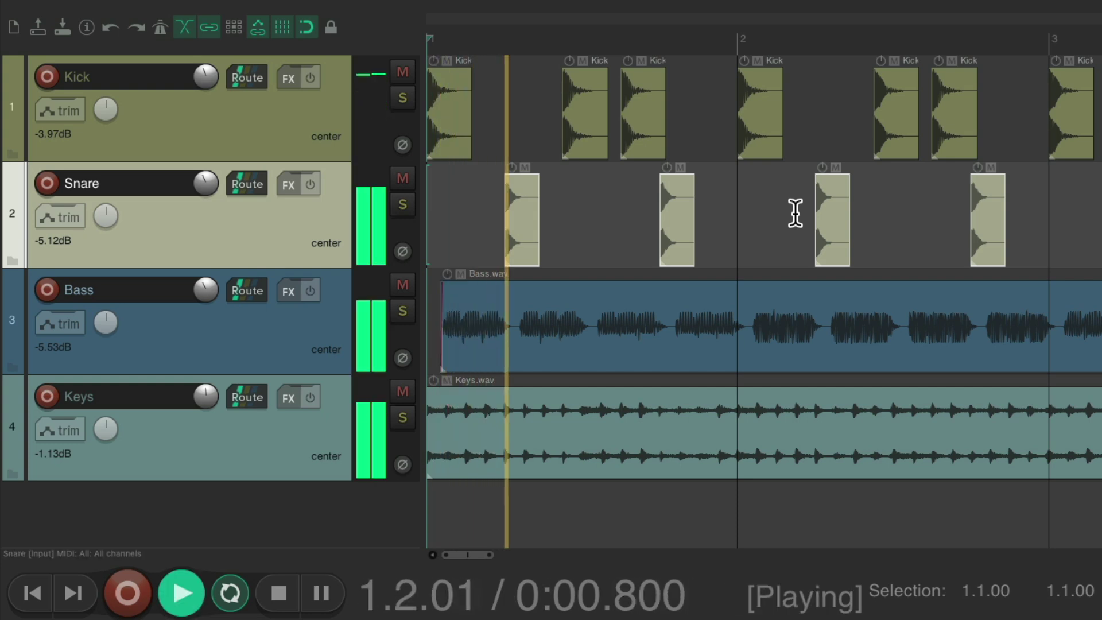
{"action": "key", "text": "space"}
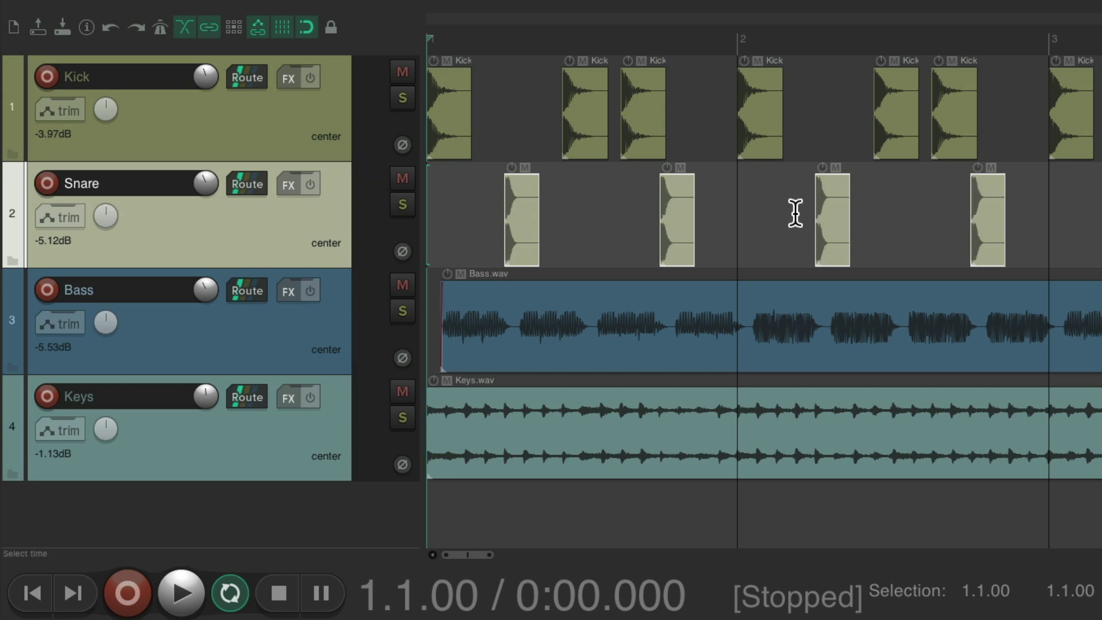
{"action": "key", "text": "space"}
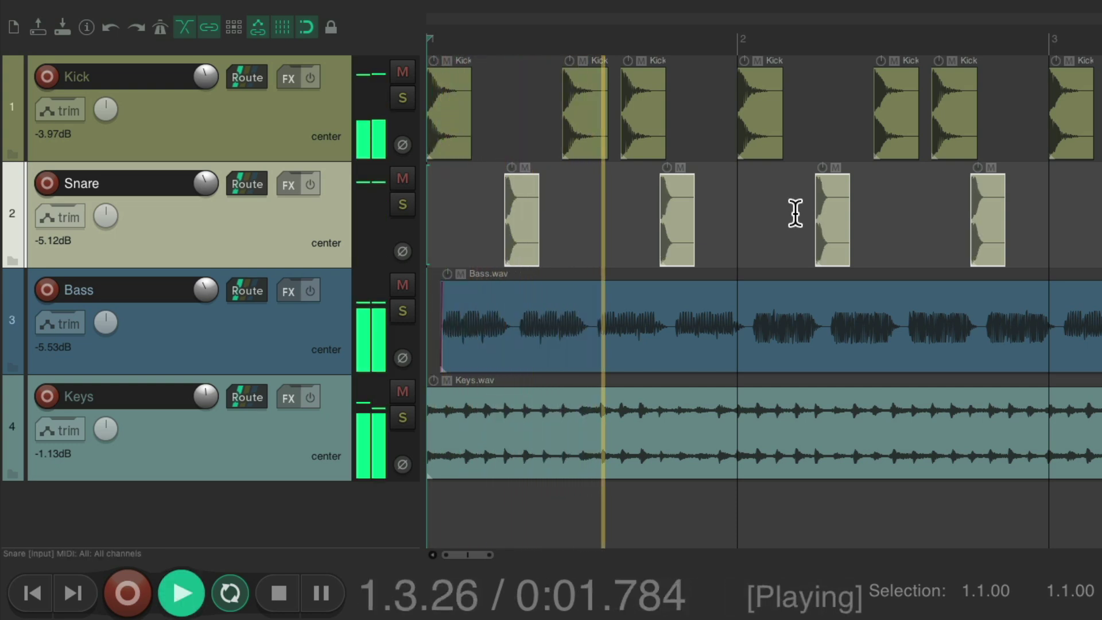
{"action": "key", "text": "space"}
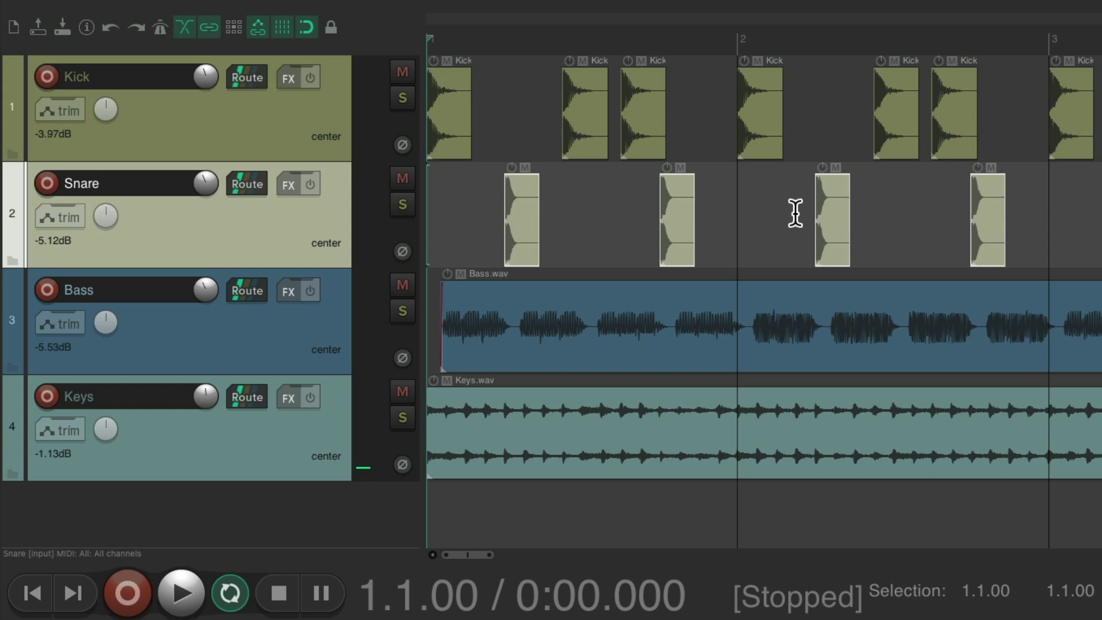
{"action": "key", "text": "space"}
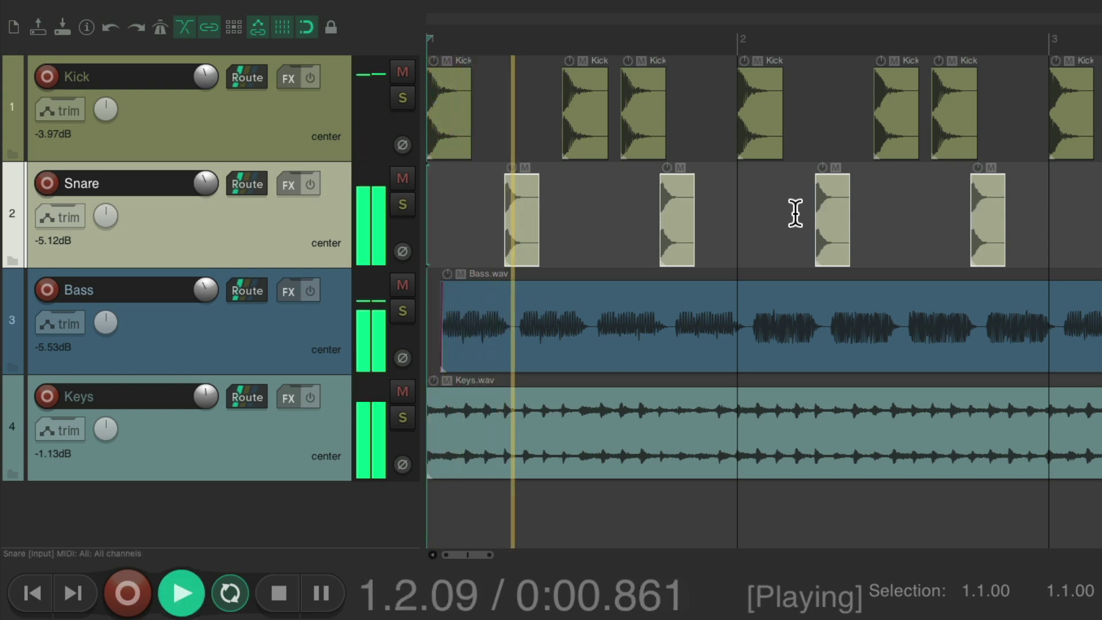
{"action": "key", "text": "space"}
{"action": "key", "text": "super+alt+x"}
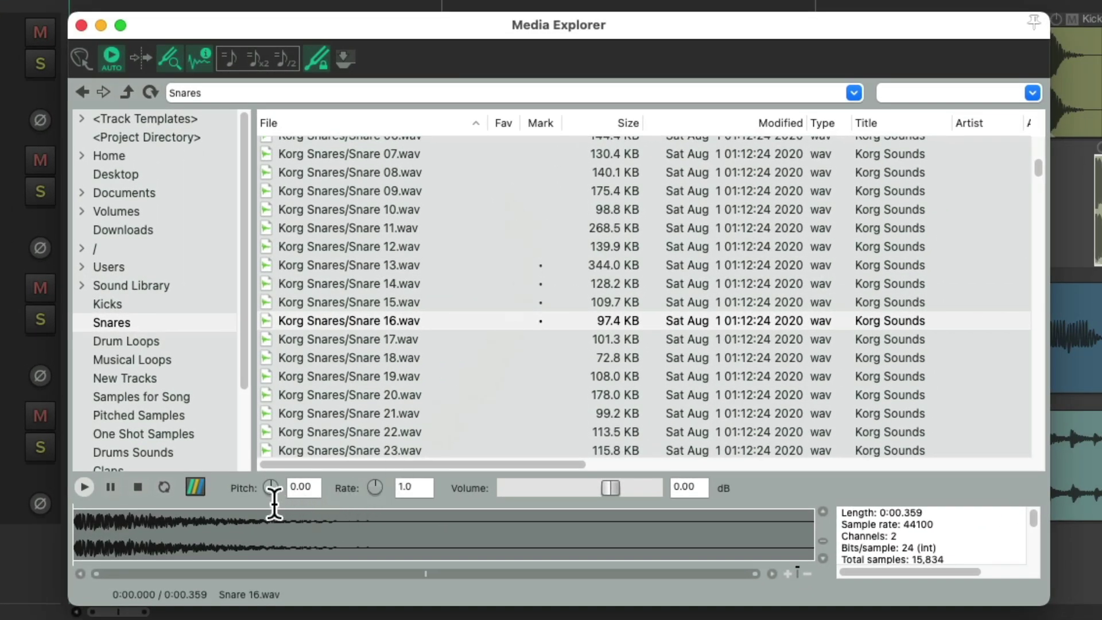
Step: Select Snare 20.wav and set its preview pitch to 2.49 and rate to 1.445
{"action": "key", "text": "Down"}
{"action": "key", "text": "Down"}
{"action": "key", "text": "Down"}
{"action": "key", "text": "Down"}
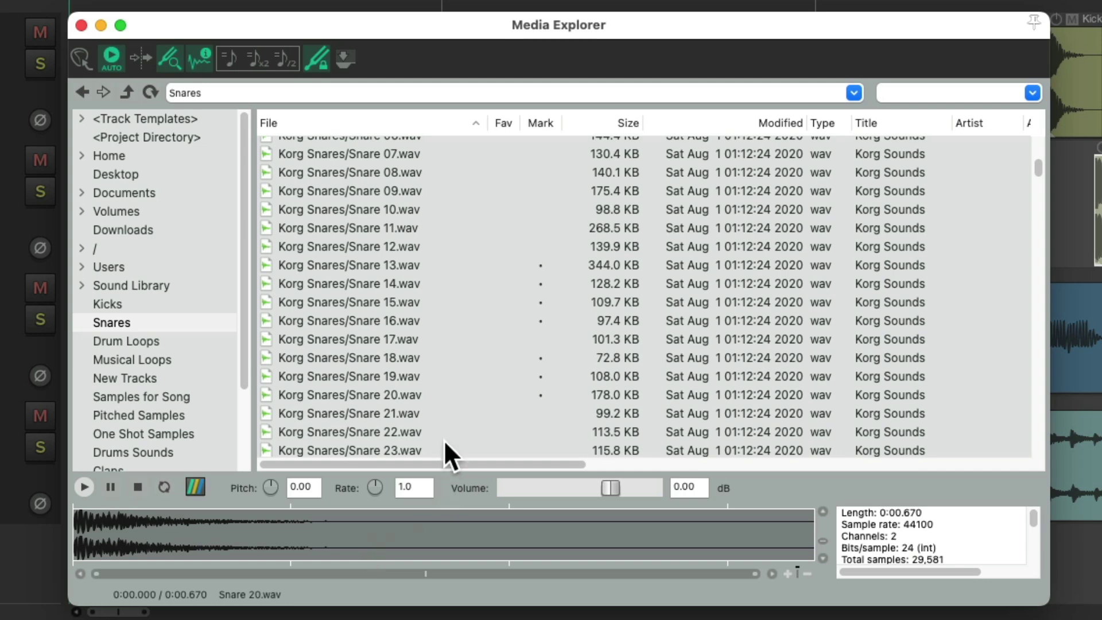
{"action": "left_click", "coordinate": [443, 393]}
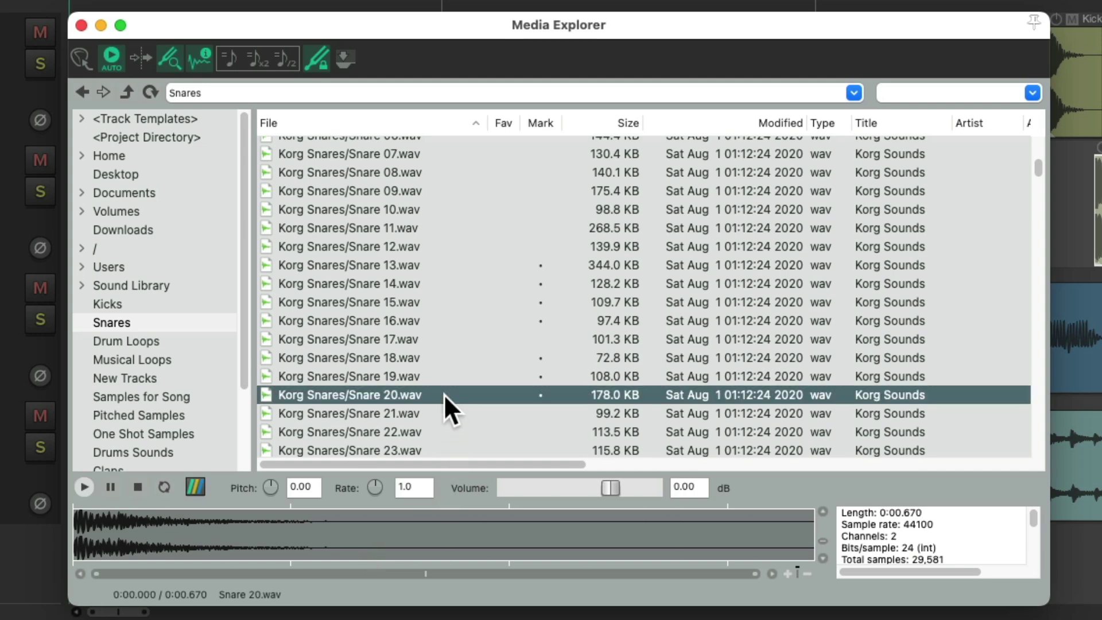
{"action": "left_click_drag", "start_coordinate": [269, 481], "coordinate": [266, 487]}
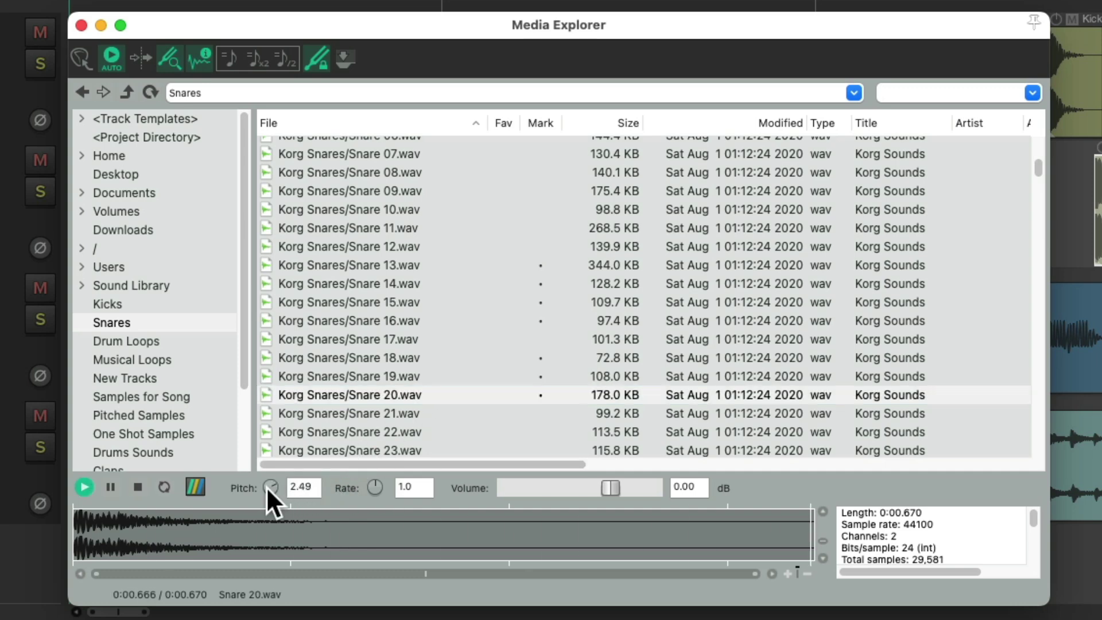
{"action": "left_click_drag", "start_coordinate": [375, 489], "coordinate": [376, 489]}
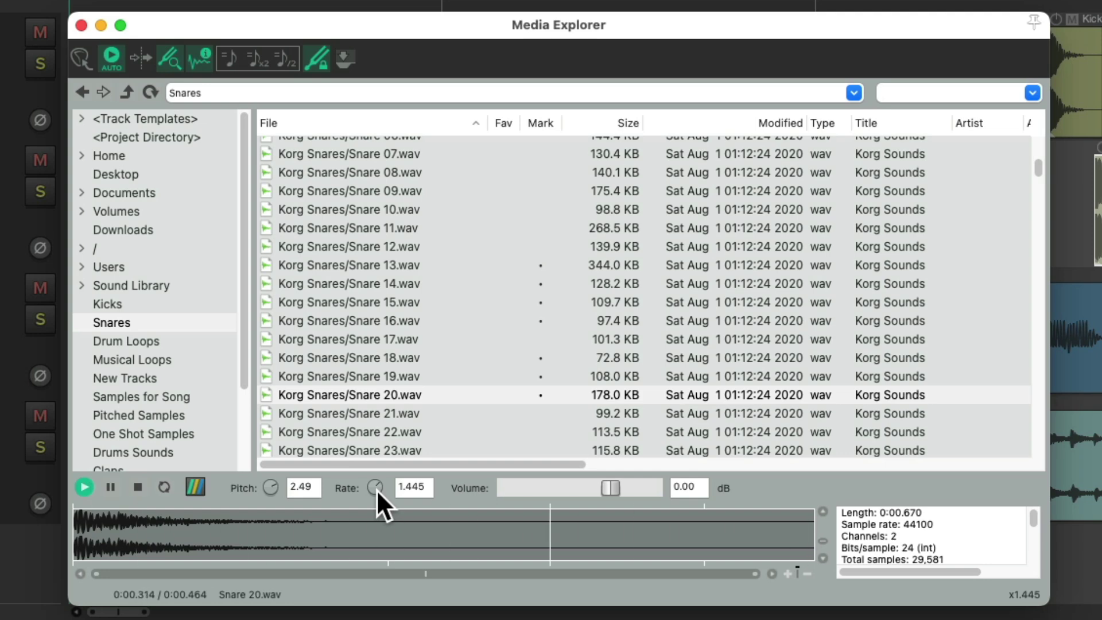
{"action": "right_click", "coordinate": [432, 393]}
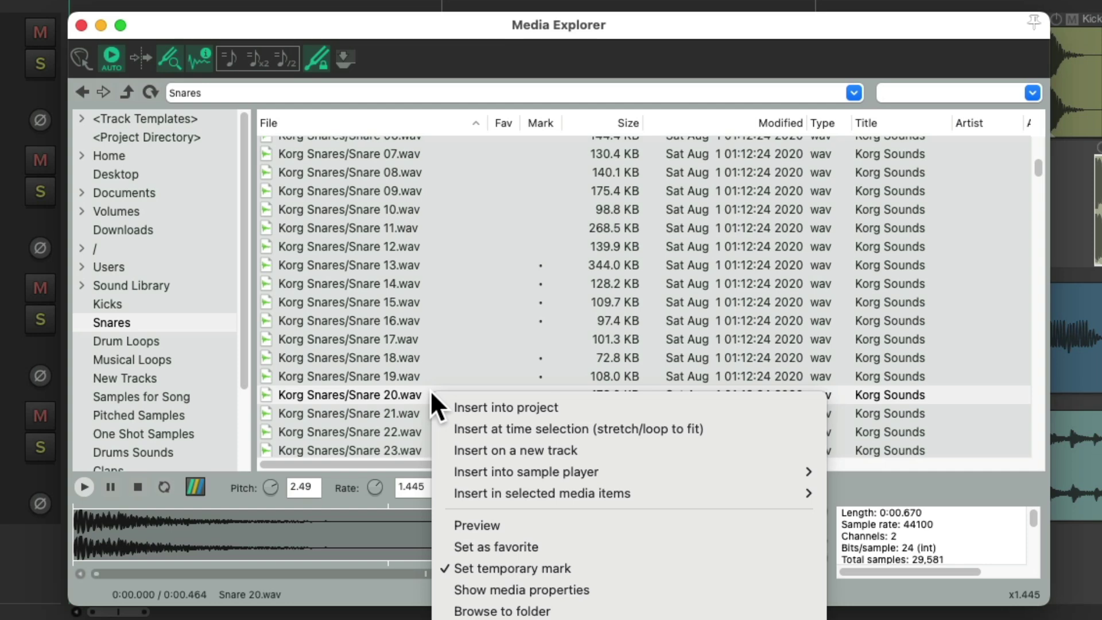
Step: Replace the selected snare items' source with Snare 20.wav, play it back, and reopen Media Explorer
{"action": "mouse_move", "coordinate": [449, 497]}
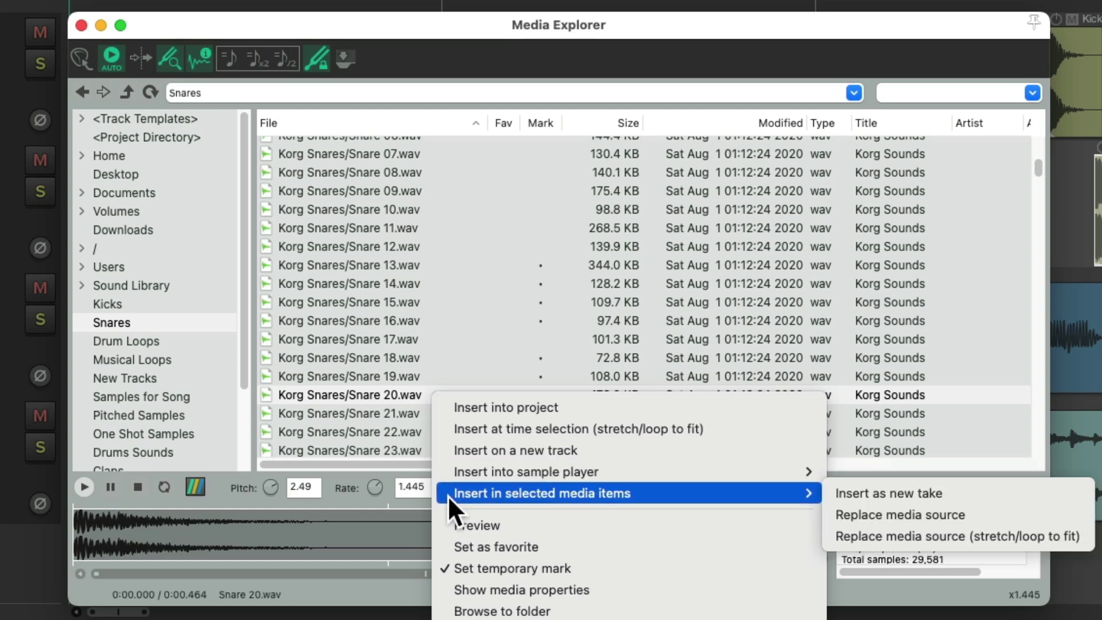
{"action": "left_click", "coordinate": [829, 512]}
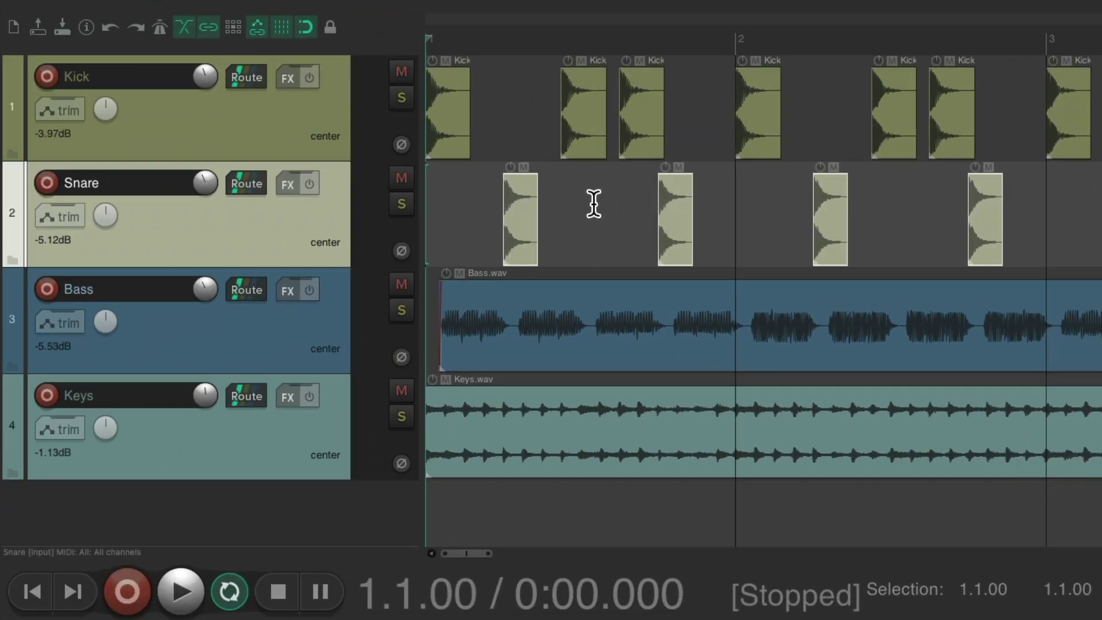
{"action": "key", "text": "space"}
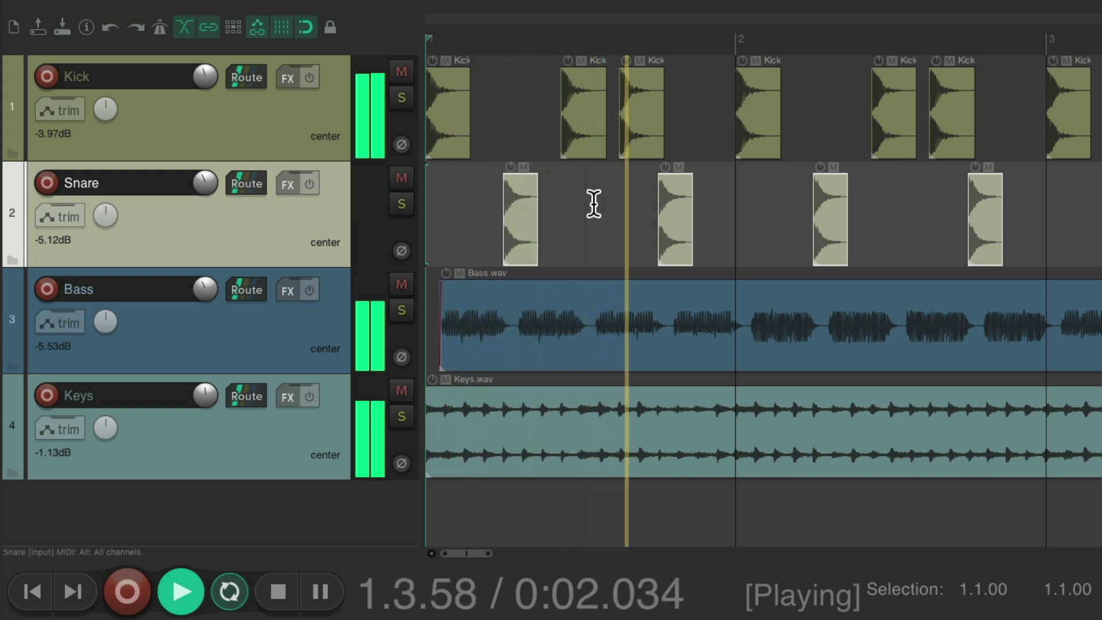
{"action": "key", "text": "space"}
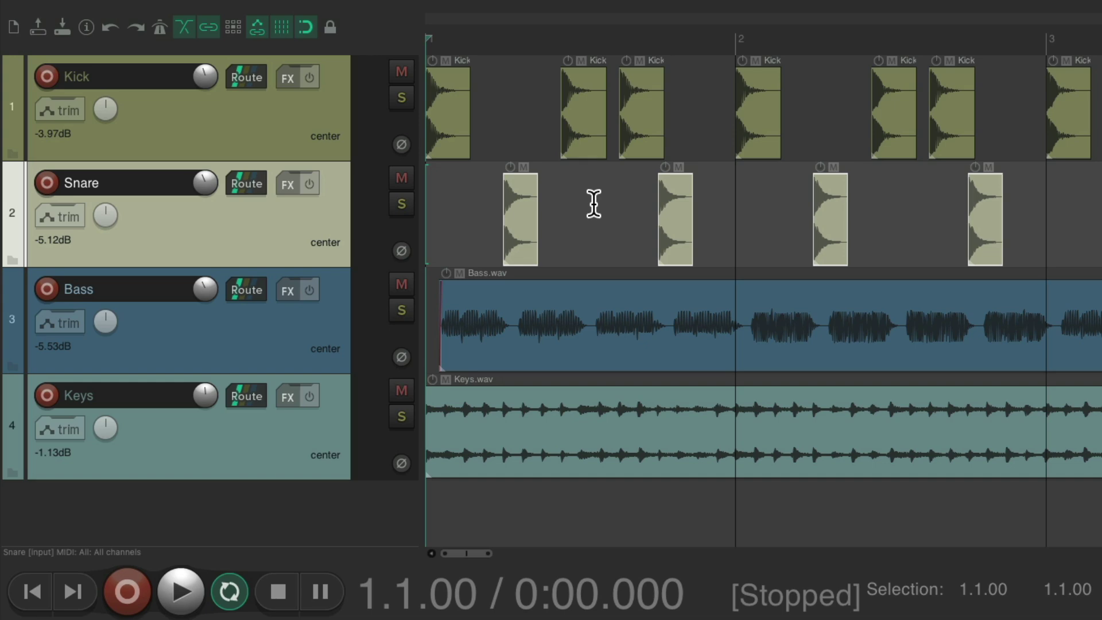
{"action": "key", "text": "super+alt+x"}
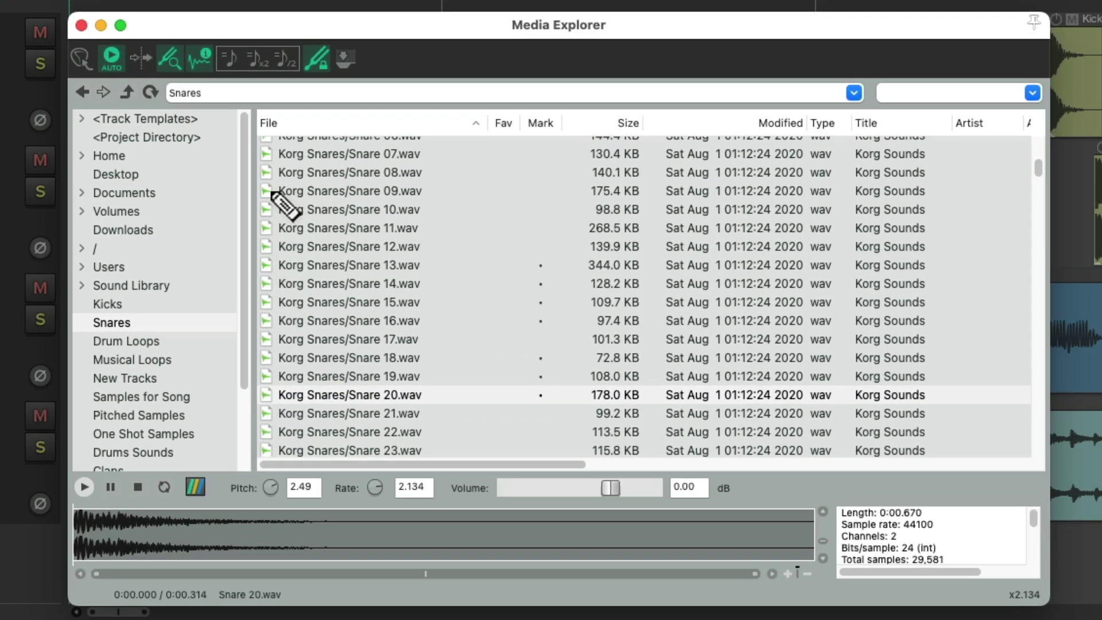
Step: Audition pop-mallets-ibiza-sunset.wav from Musical Loops and adjust its preview pitch and rate
{"action": "left_click", "coordinate": [199, 361]}
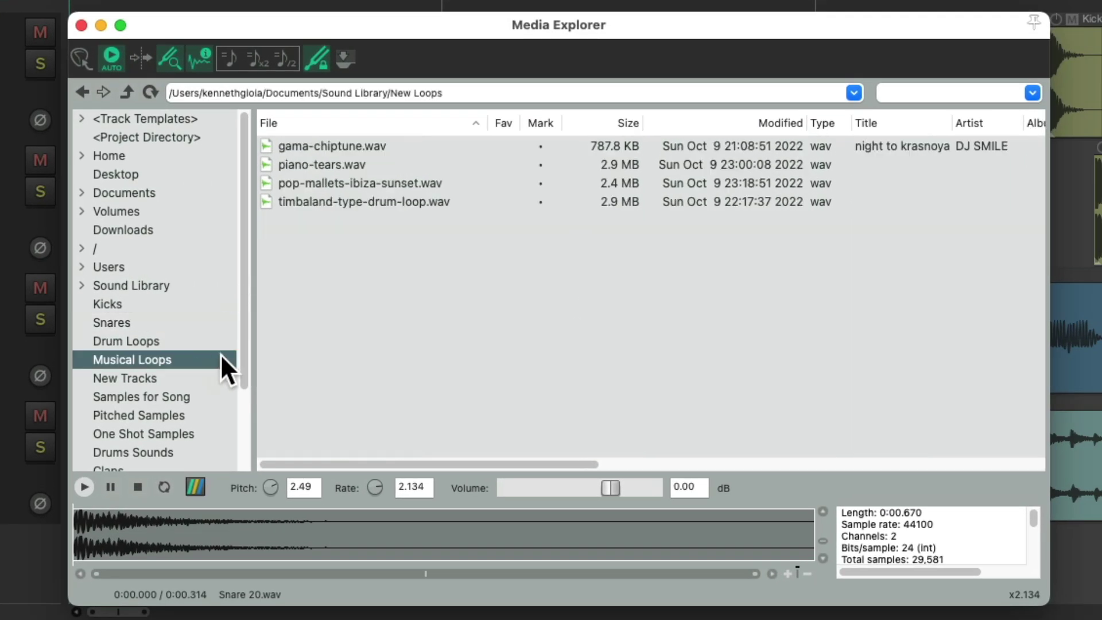
{"action": "left_click", "coordinate": [385, 183]}
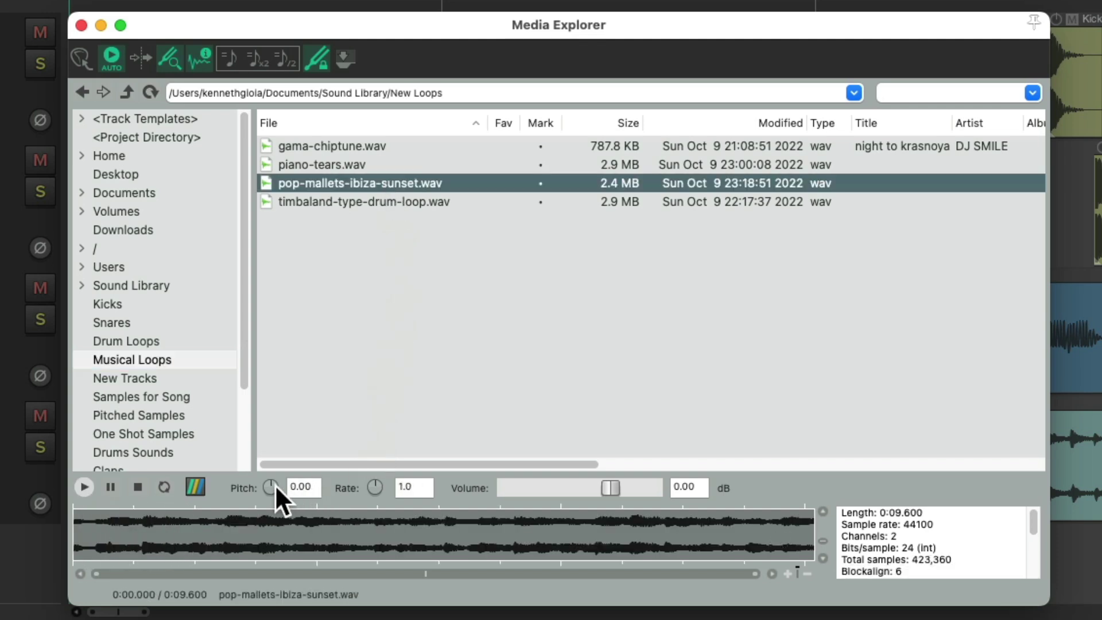
{"action": "left_click_drag", "start_coordinate": [269, 486], "coordinate": [267, 485]}
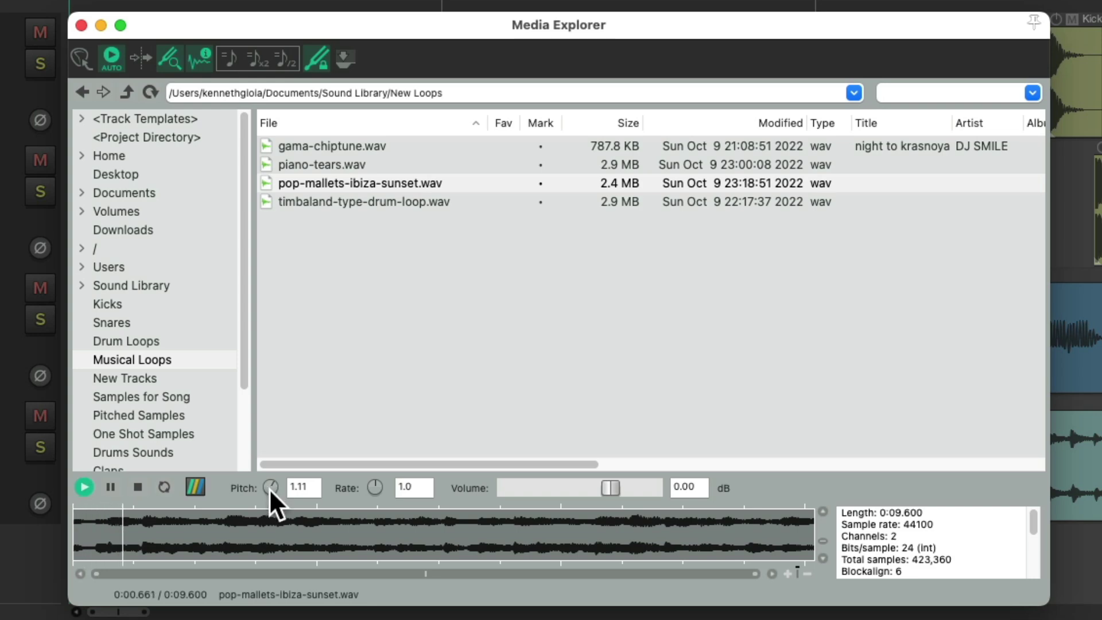
{"action": "left_click_drag", "start_coordinate": [373, 485], "coordinate": [375, 500]}
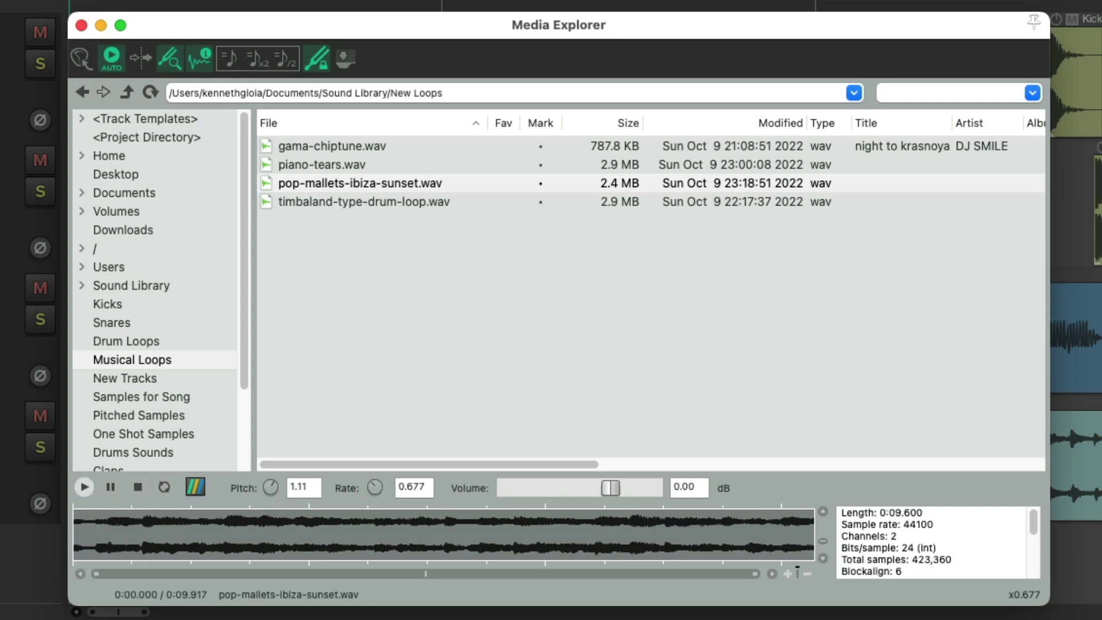
{"action": "key", "text": "space"}
Step: Drag the loop onto a new track at pitch -2.04, rate 1.682, then reopen Media Explorer
{"action": "left_click_drag", "start_coordinate": [359, 178], "coordinate": [248, 562]}
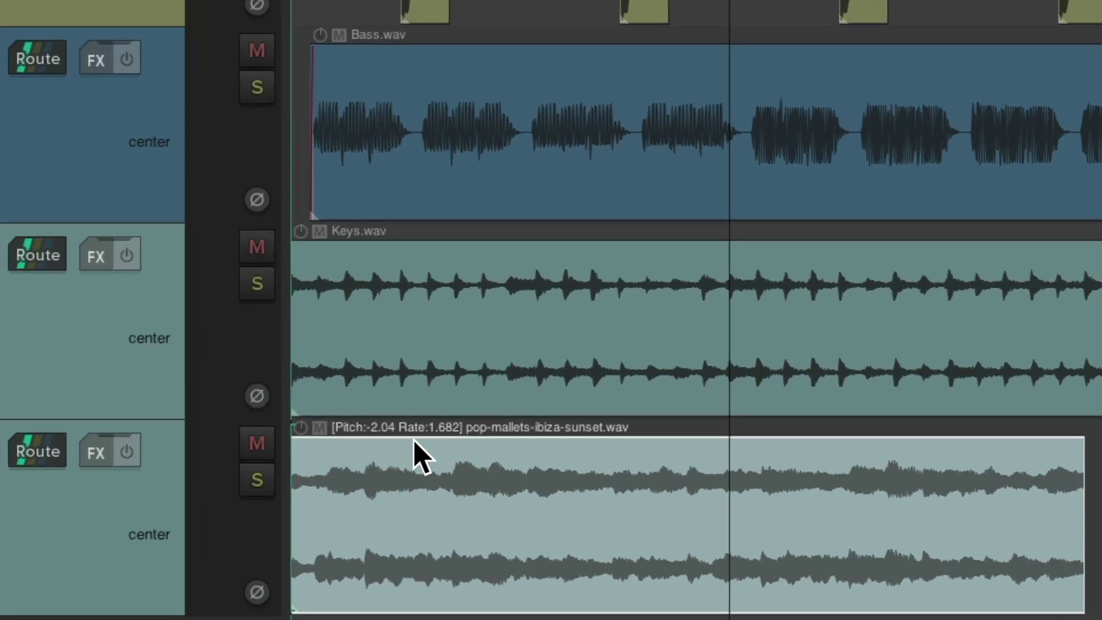
{"action": "key", "text": "super+alt+x"}
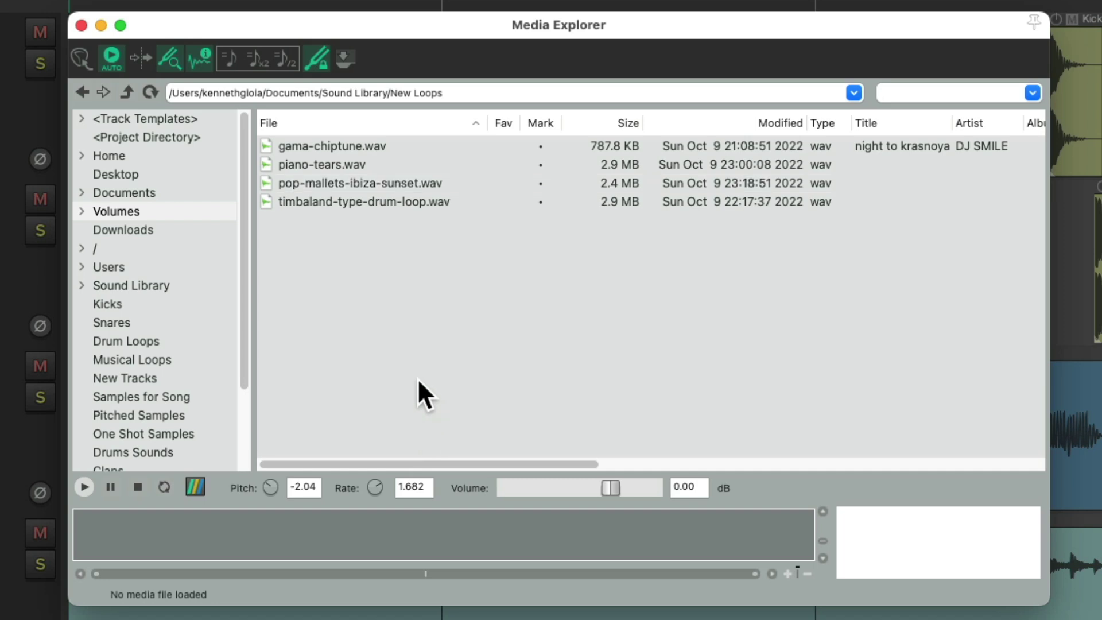
Step: Preview Drum Loop 2.wav from Drum Loops, tempo-matched to the project at x0.803
{"action": "left_click", "coordinate": [196, 336]}
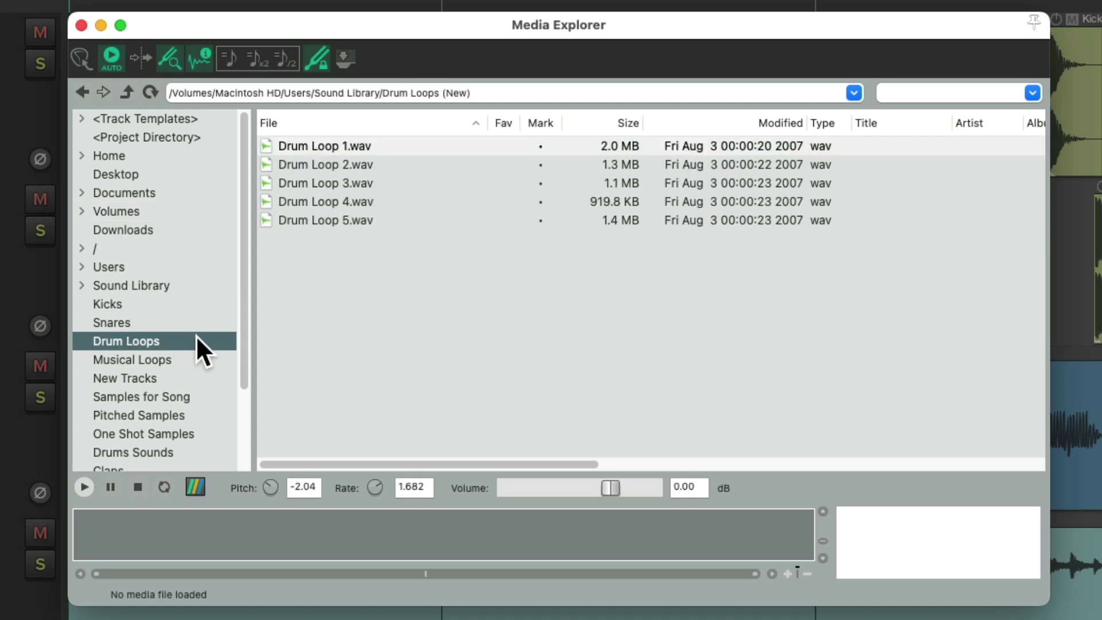
{"action": "left_click", "coordinate": [407, 165]}
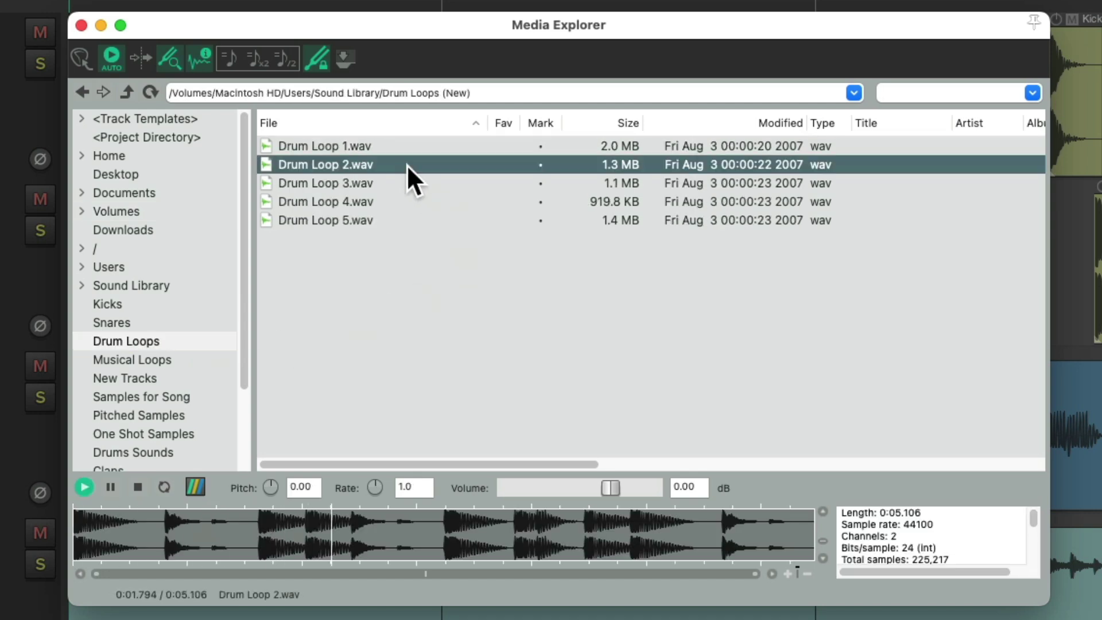
{"action": "key", "text": "space"}
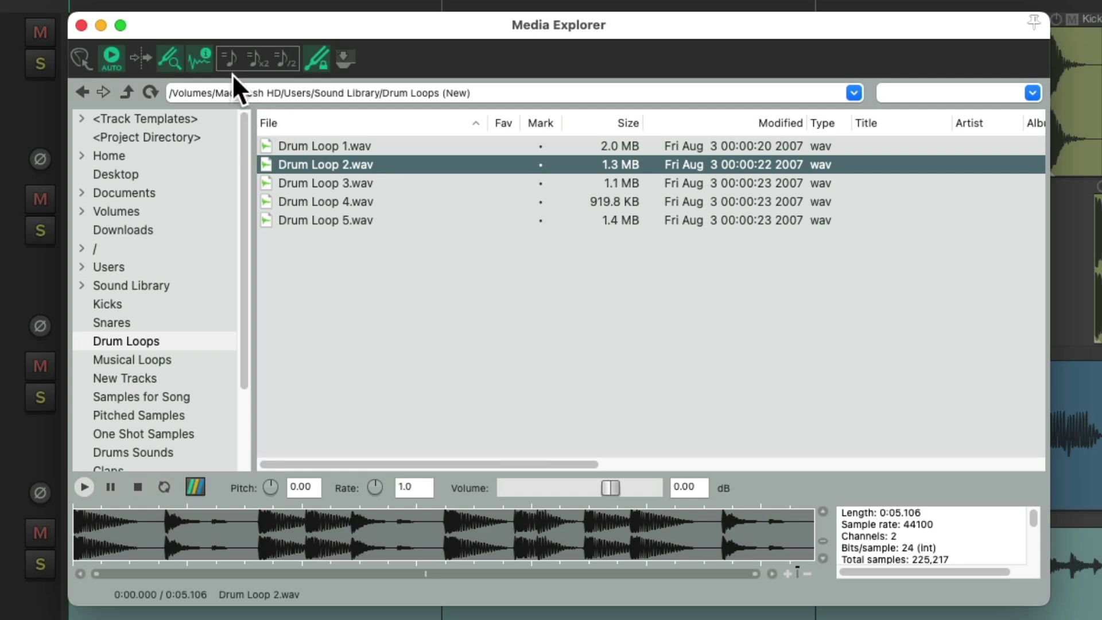
{"action": "left_click", "coordinate": [230, 59]}
{"action": "key", "text": "space"}
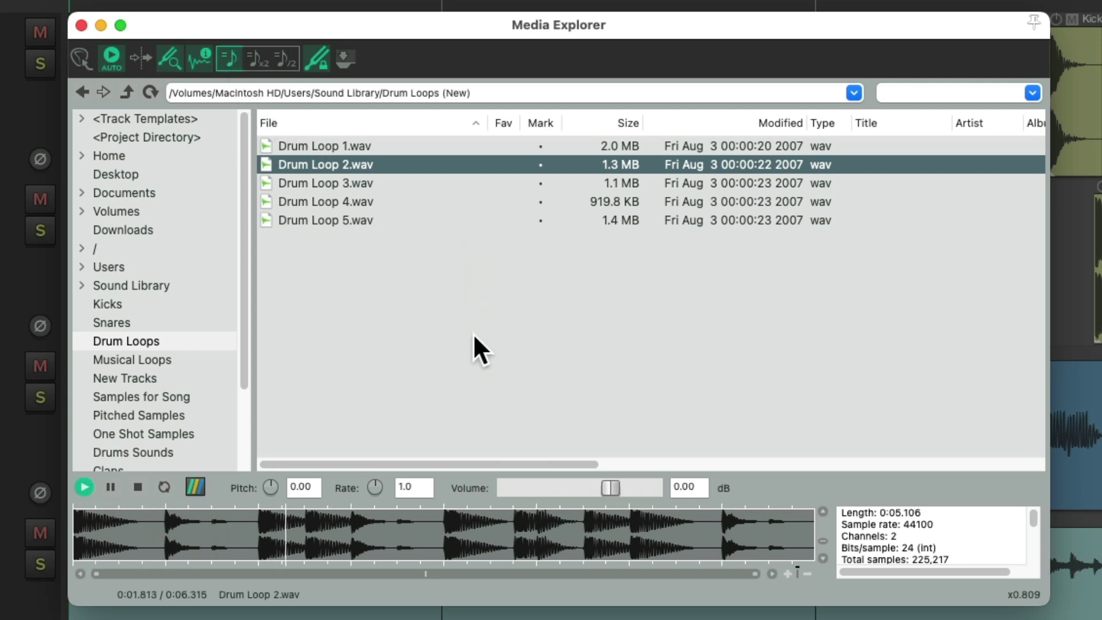
{"action": "key", "text": "space"}
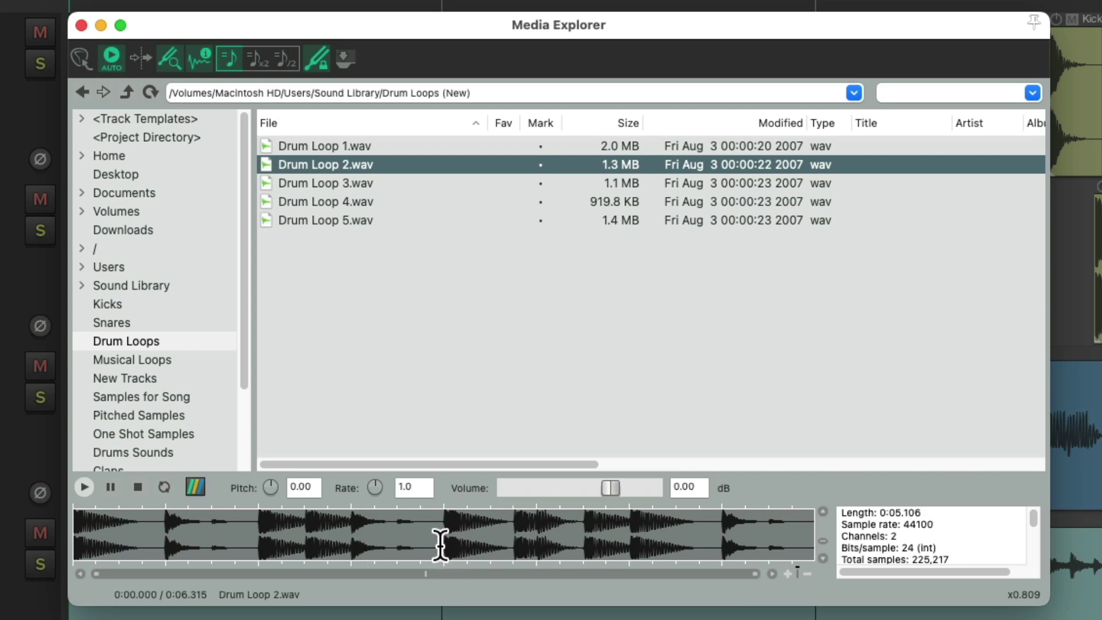
Step: Mark the drum loop's opening section through 0:02.536 and preview it on repeat
{"action": "left_click_drag", "start_coordinate": [439, 544], "coordinate": [41, 544]}
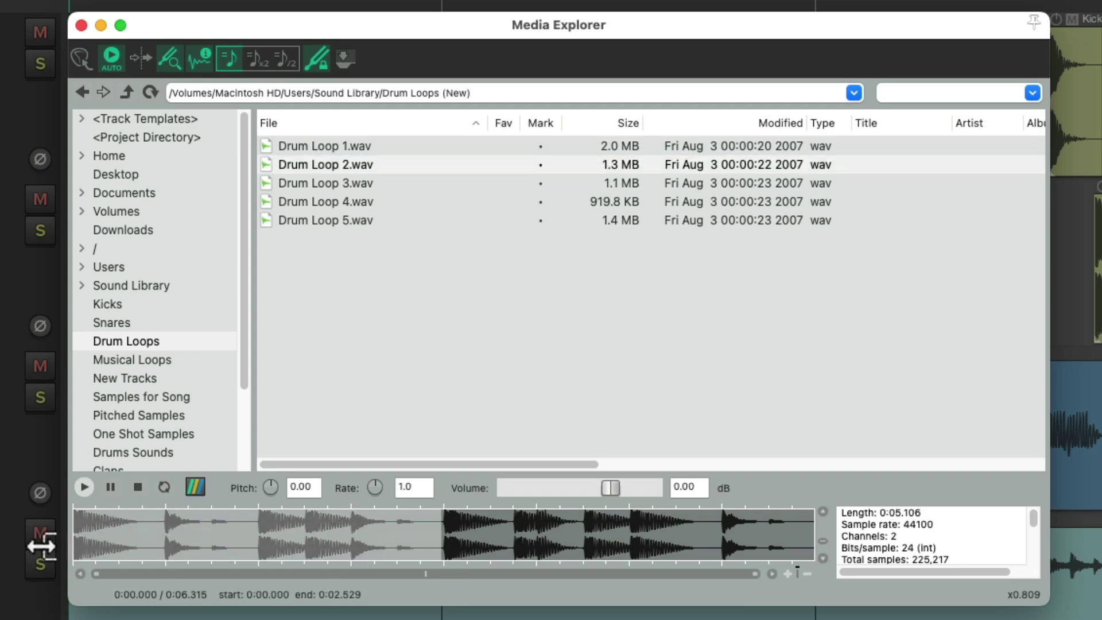
{"action": "key", "text": "space"}
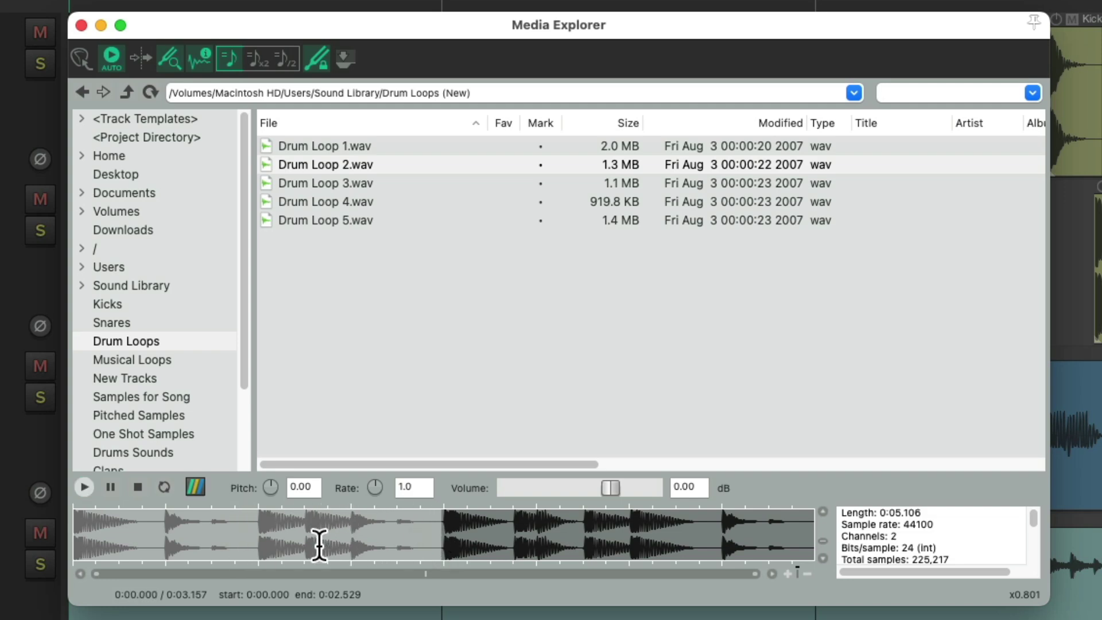
{"action": "mouse_move", "coordinate": [434, 542]}
{"action": "left_mouse_down"}
{"action": "mouse_move", "coordinate": [271, 548]}
{"action": "mouse_move", "coordinate": [439, 552]}
{"action": "left_mouse_up"}
{"action": "key", "text": "space"}
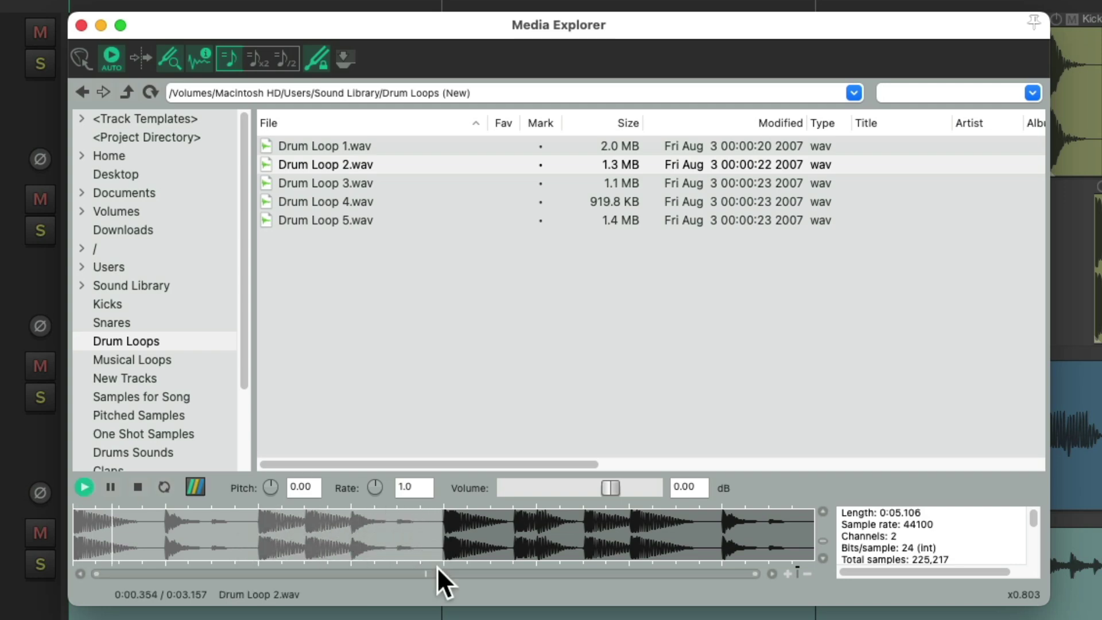
{"action": "left_click", "coordinate": [164, 486]}
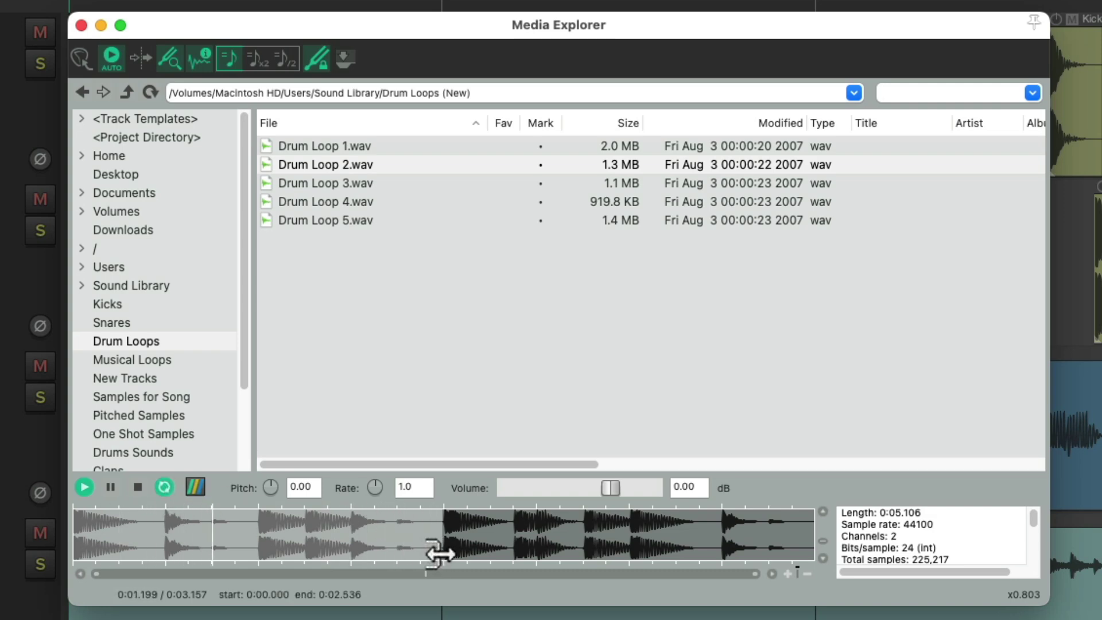
{"action": "key", "text": "space"}
{"action": "left_click_drag", "start_coordinate": [345, 519], "coordinate": [0, 619]}
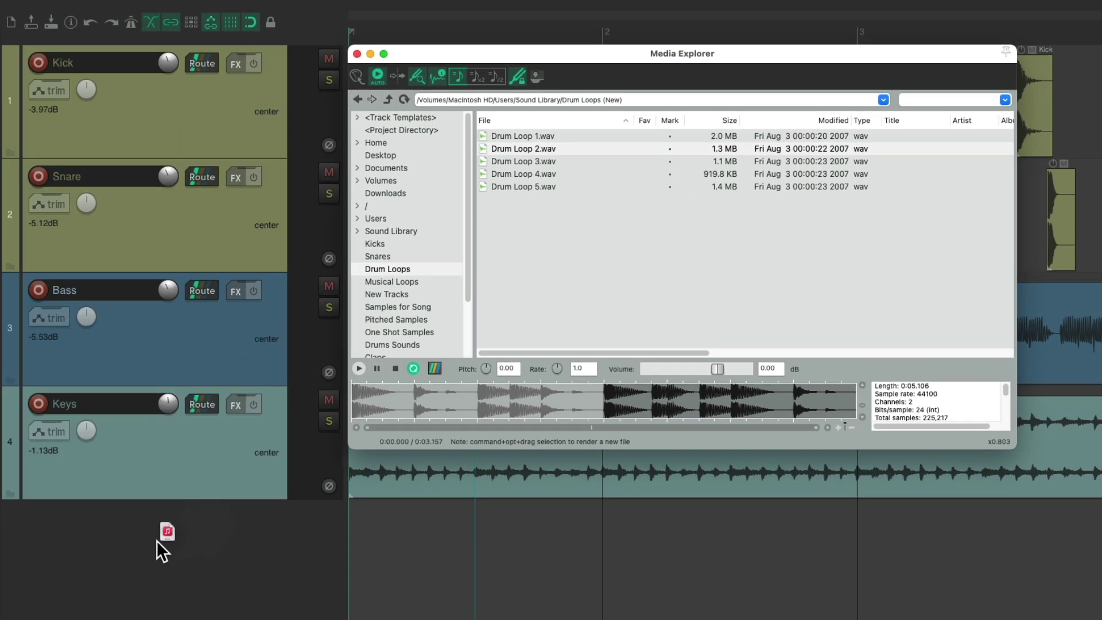
Step: Drop the drum excerpt at the start of new track 5 and loop the item to bar 4
{"action": "left_click_drag", "start_coordinate": [154, 543], "coordinate": [354, 529]}
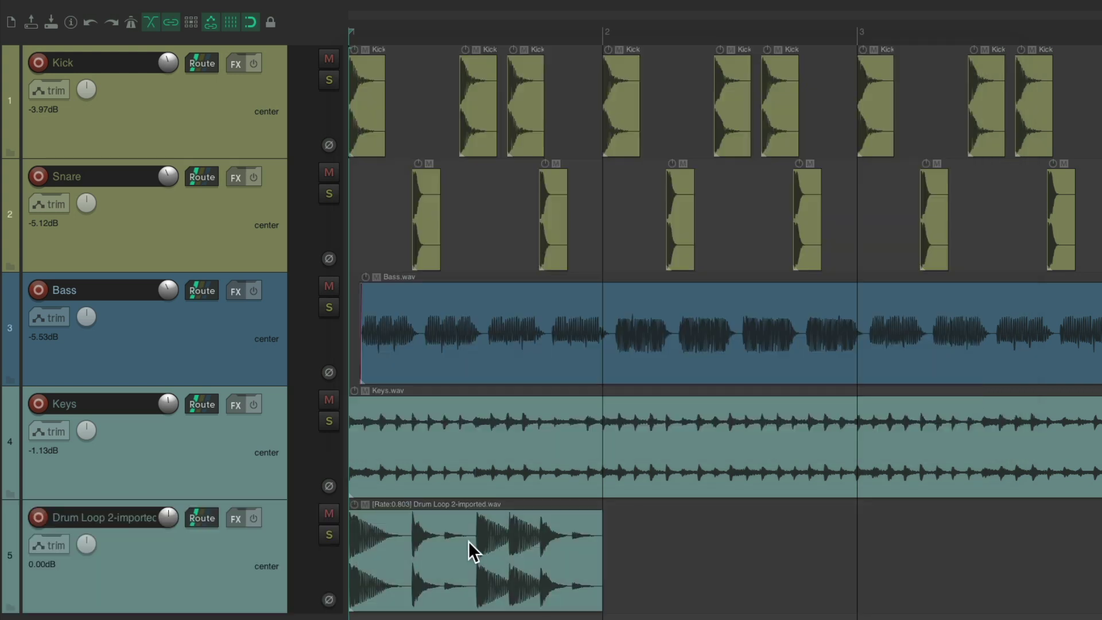
{"action": "key", "text": "space"}
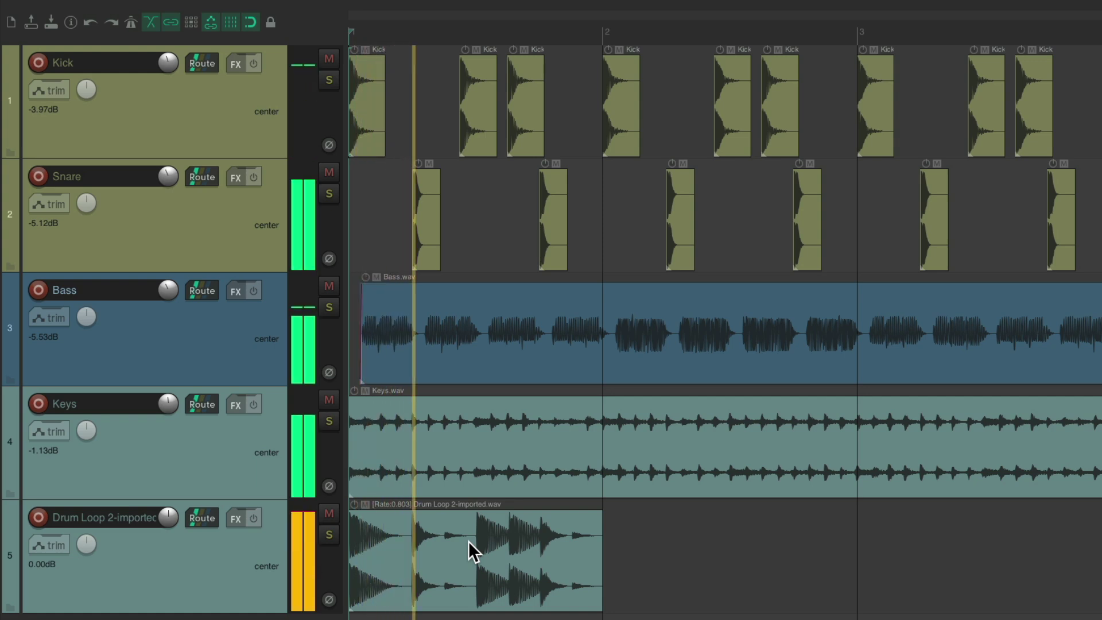
{"action": "key", "text": "space"}
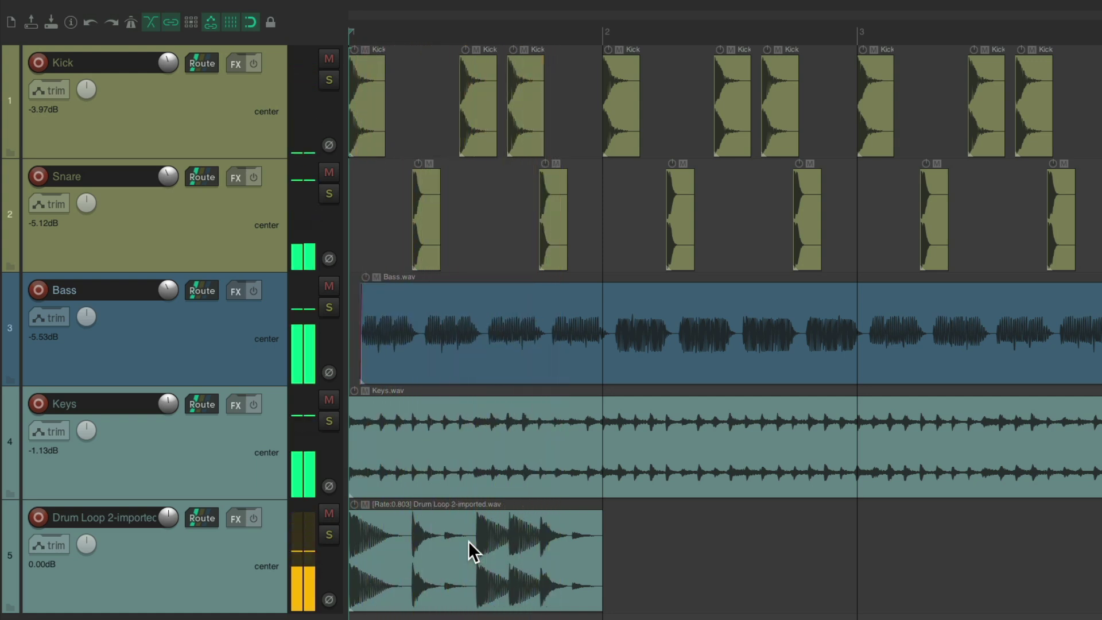
{"action": "left_click_drag", "start_coordinate": [603, 570], "coordinate": [1101, 559]}
{"action": "left_click_drag", "start_coordinate": [1059, 514], "coordinate": [1018, 516]}
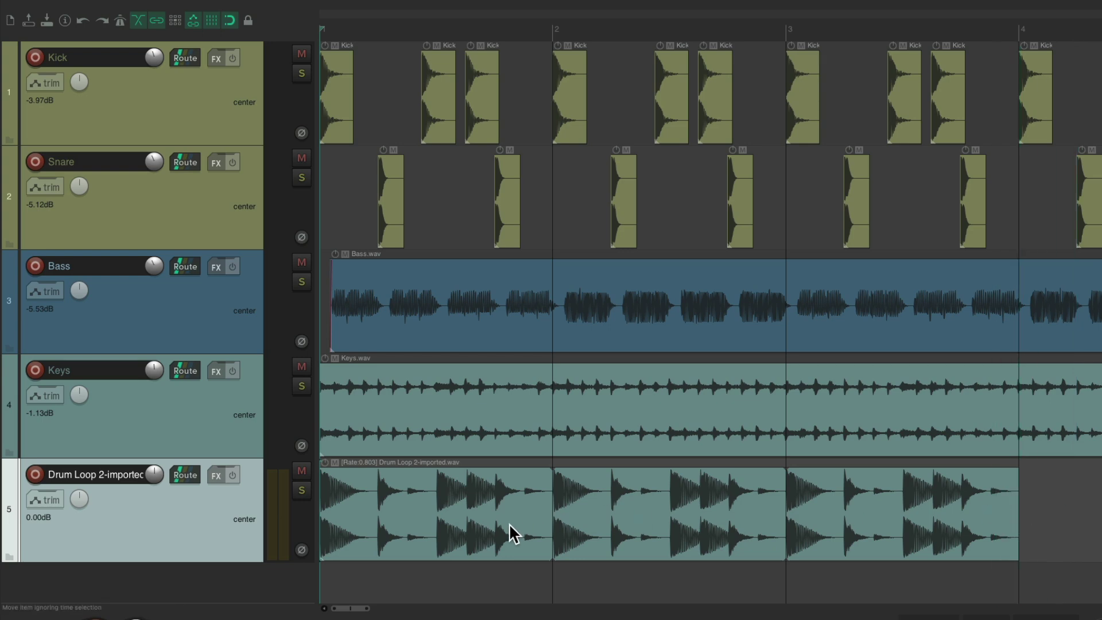